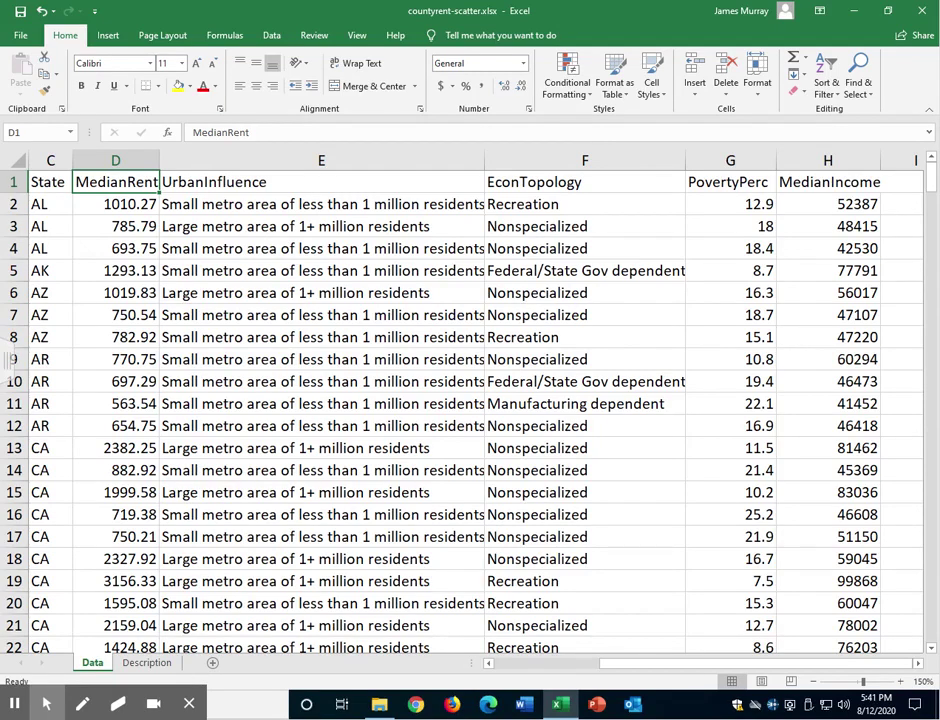
# Review the MedianRent and MedianIncome columns by highlighting each in turn.
pyautogui.click(116, 160)
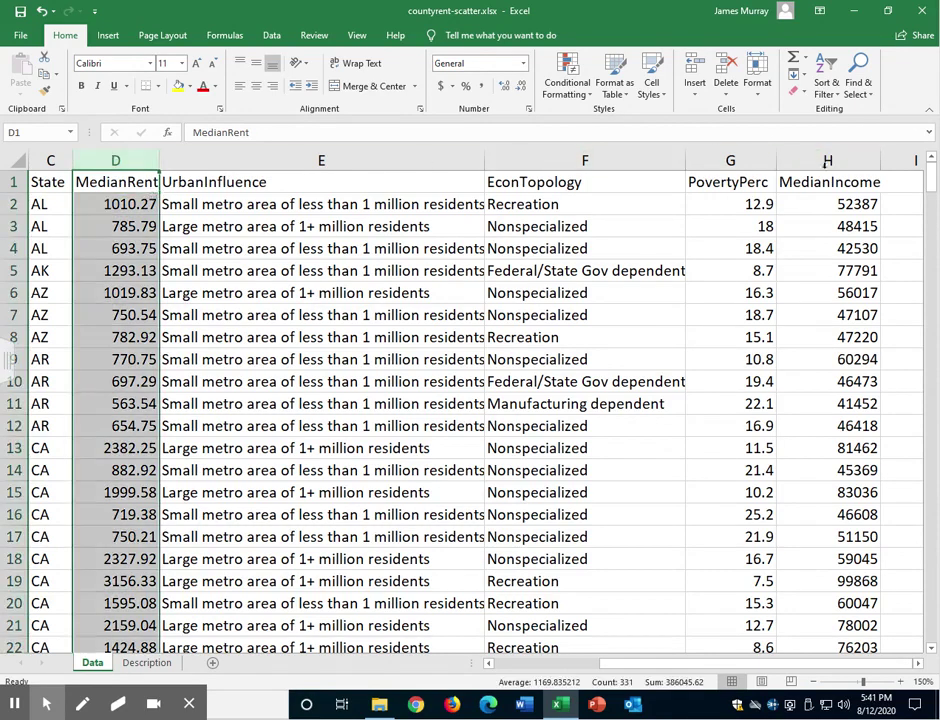
pyautogui.click(828, 160)
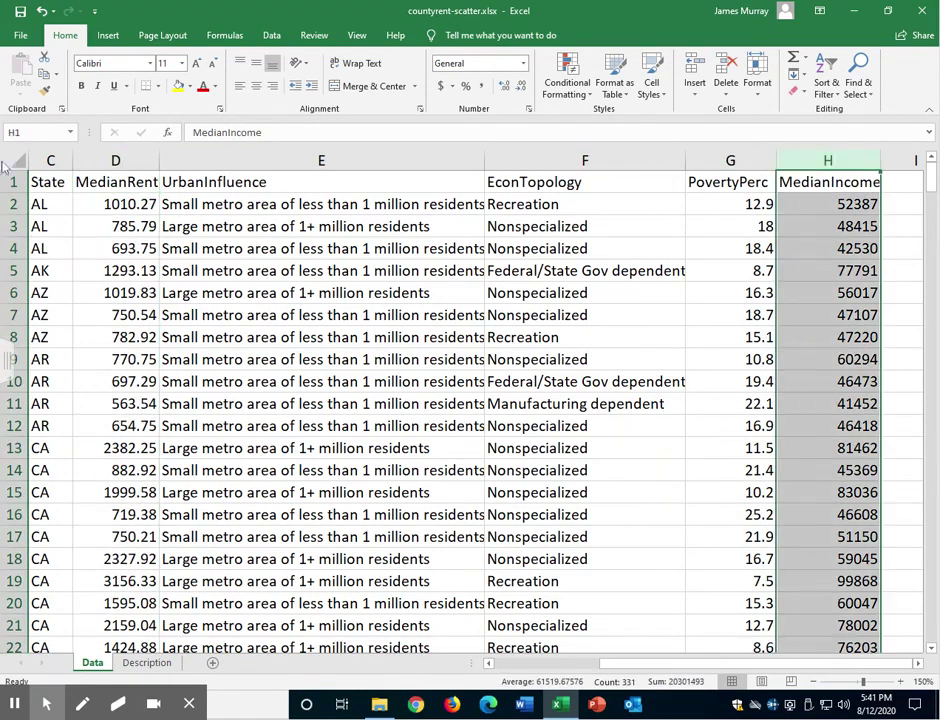
pyautogui.click(84, 160)
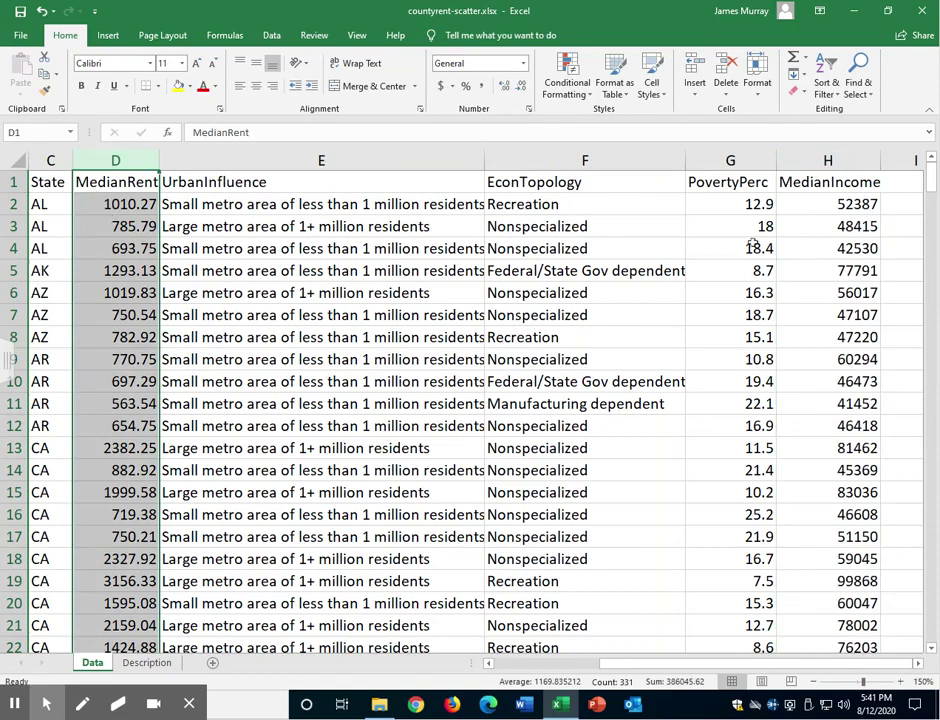
pyautogui.click(852, 160)
pyautogui.click(852, 161)
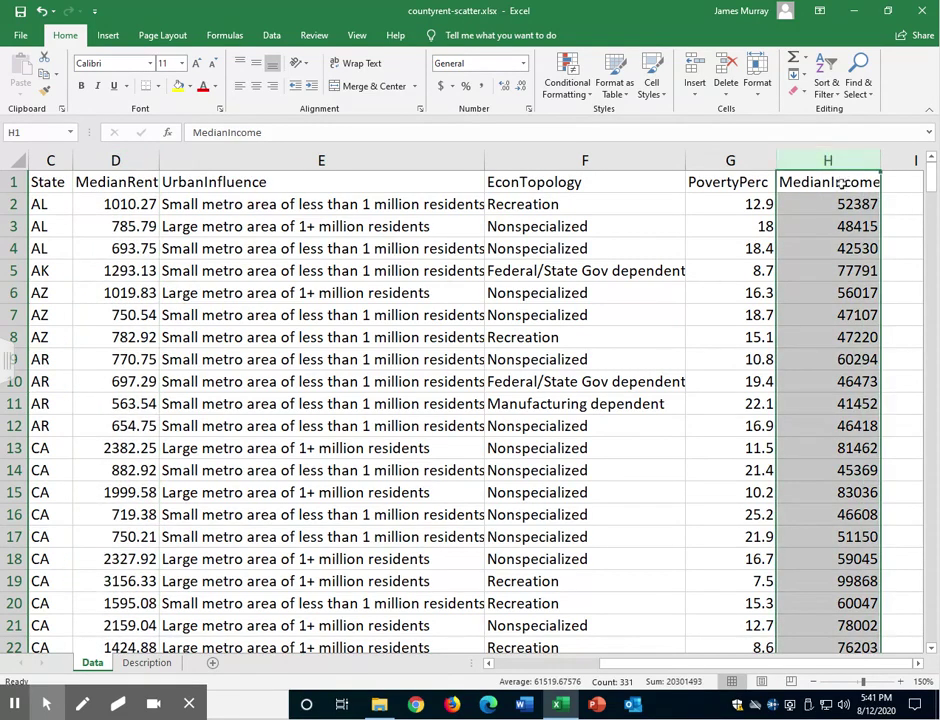
# Insert a basic markers-only scatter chart from the county data, starting from the MedianRent header cell.
pyautogui.click(105, 182)
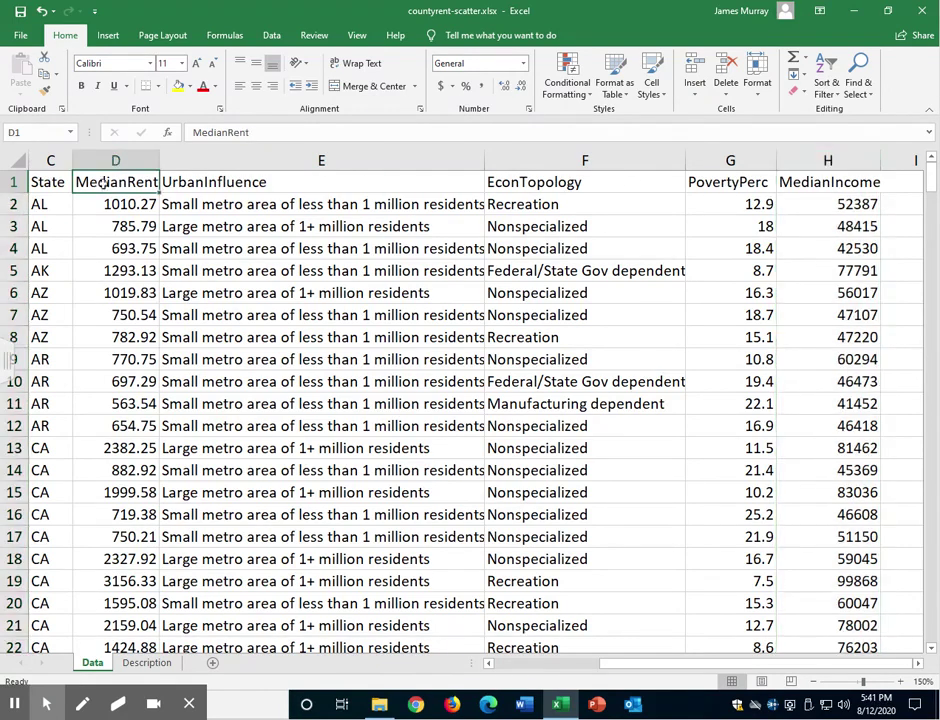
pyautogui.click(106, 37)
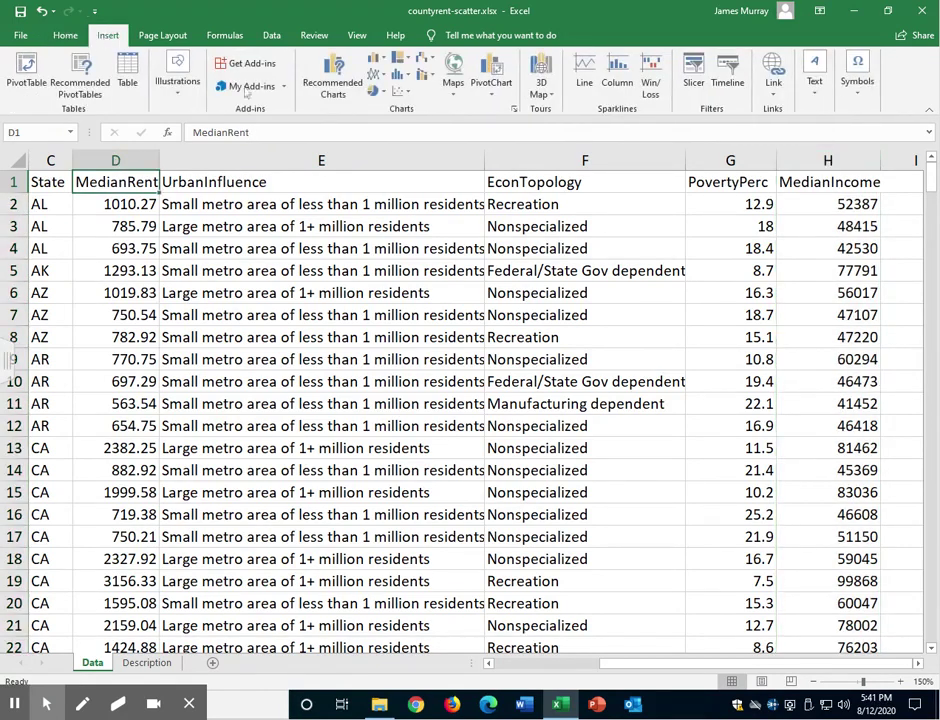
pyautogui.click(404, 90)
pyautogui.click(401, 92)
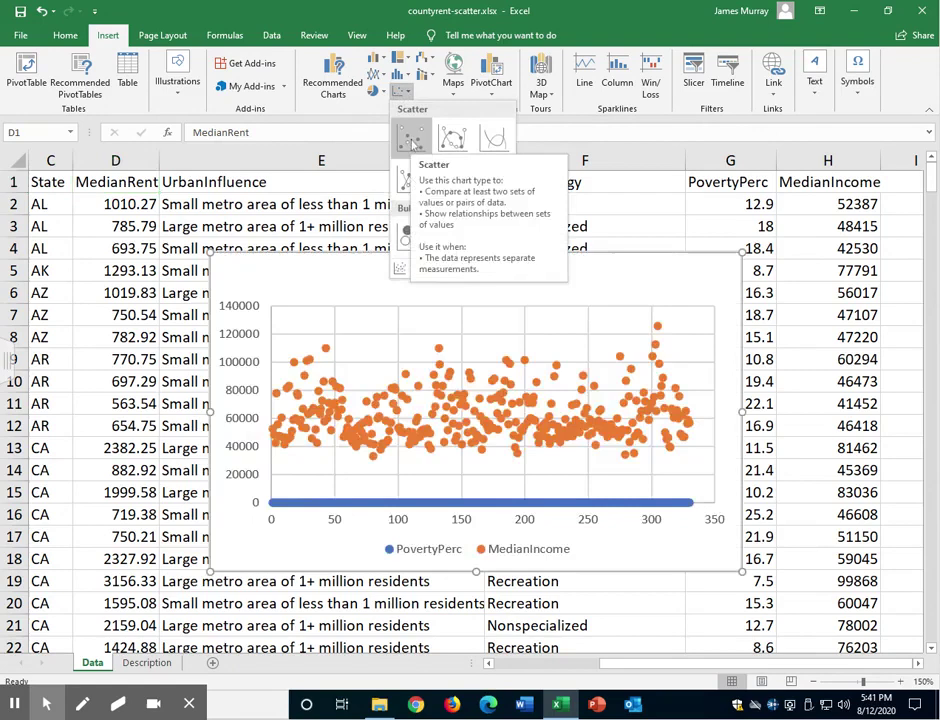
pyautogui.click(414, 144)
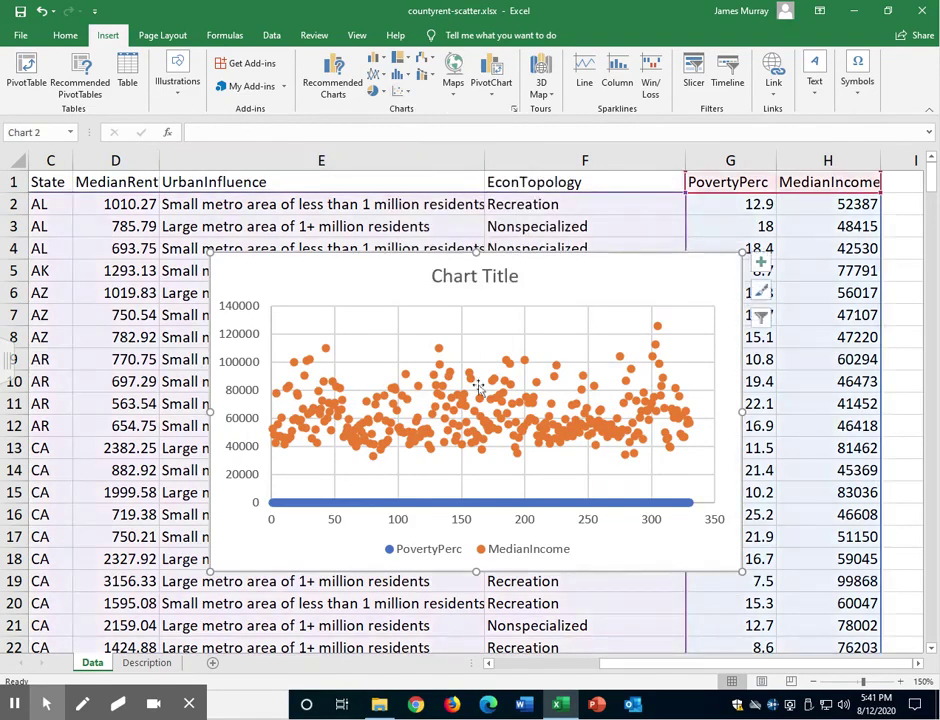
# Remove the PovertyPerc and MedianIncome series from the scatter chart's data source.
pyautogui.moveTo(508, 418)
pyautogui.rightClick(503, 398)
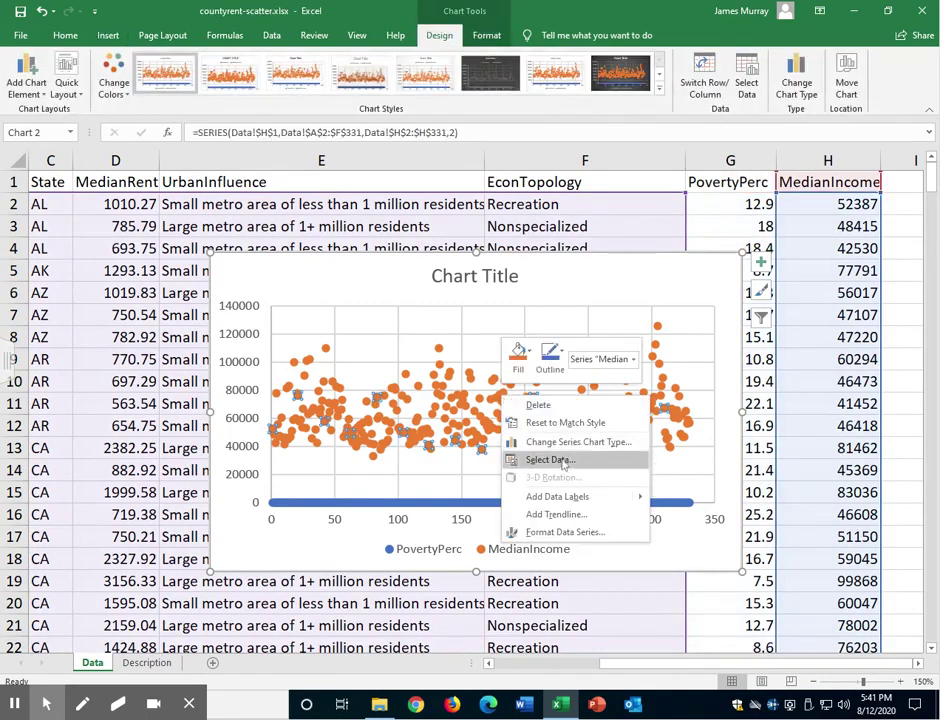
pyautogui.click(549, 460)
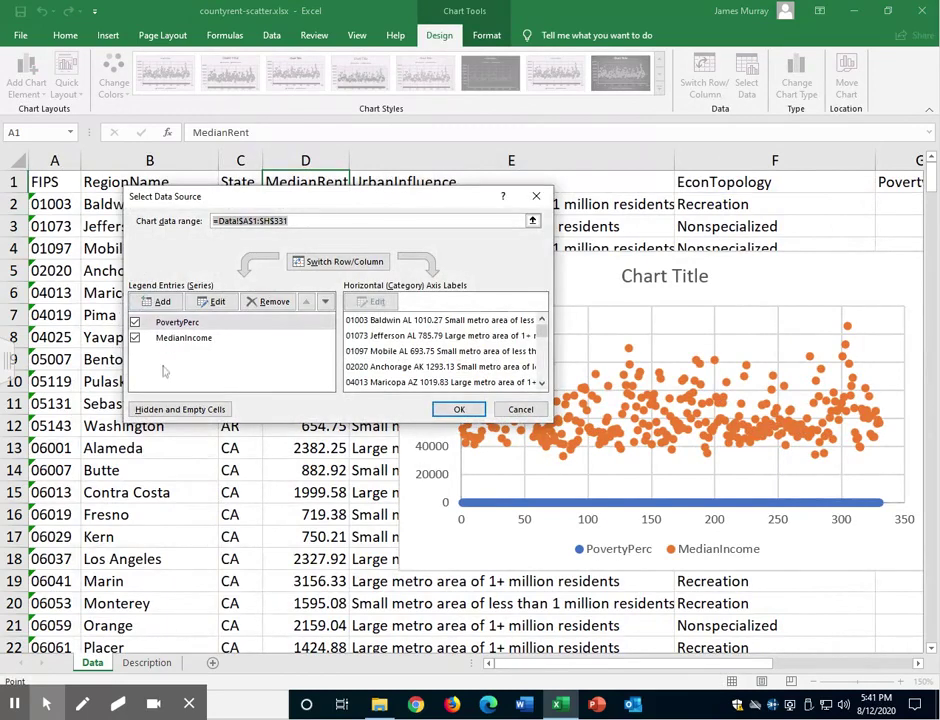
pyautogui.click(270, 302)
pyautogui.click(270, 302)
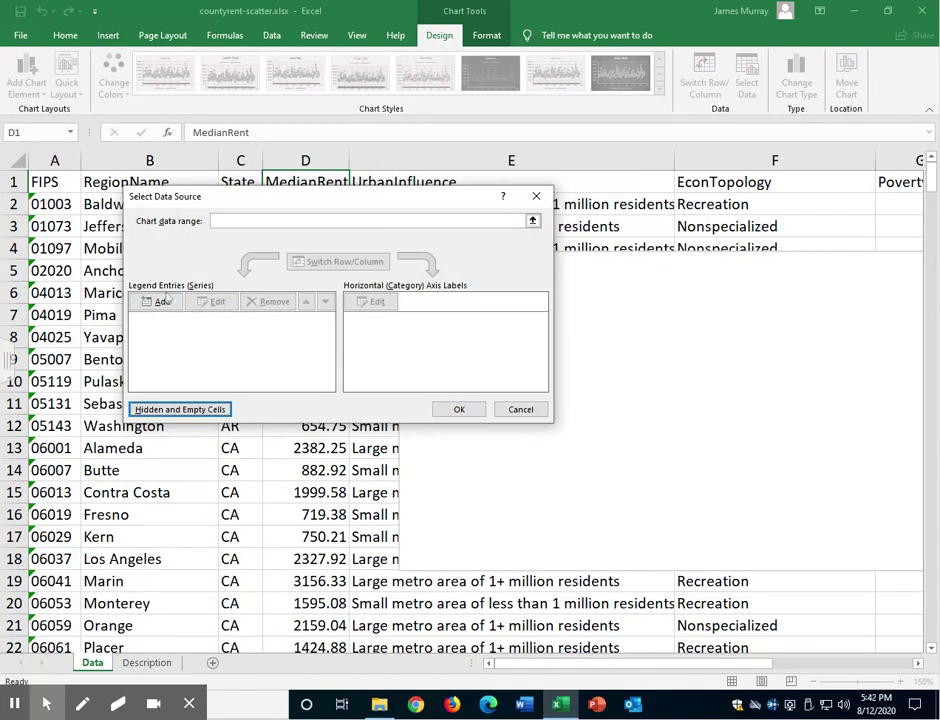
# Add a new chart series with the median incomes in H2:H331 as its X values.
pyautogui.click(162, 301)
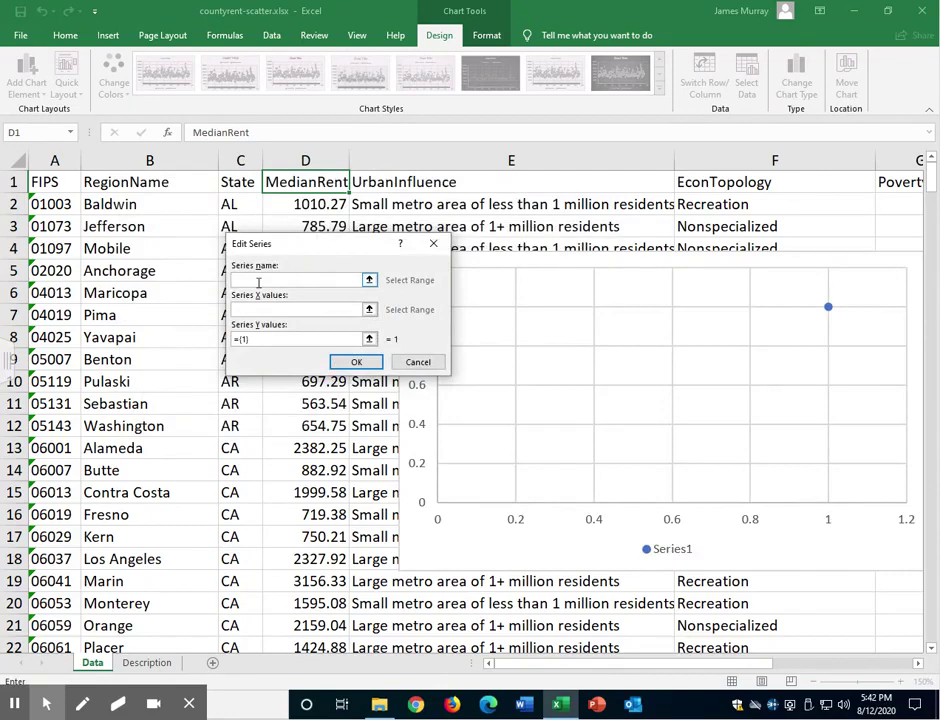
pyautogui.click(257, 308)
pyautogui.moveTo(660, 664); pyautogui.dragTo(745, 665)
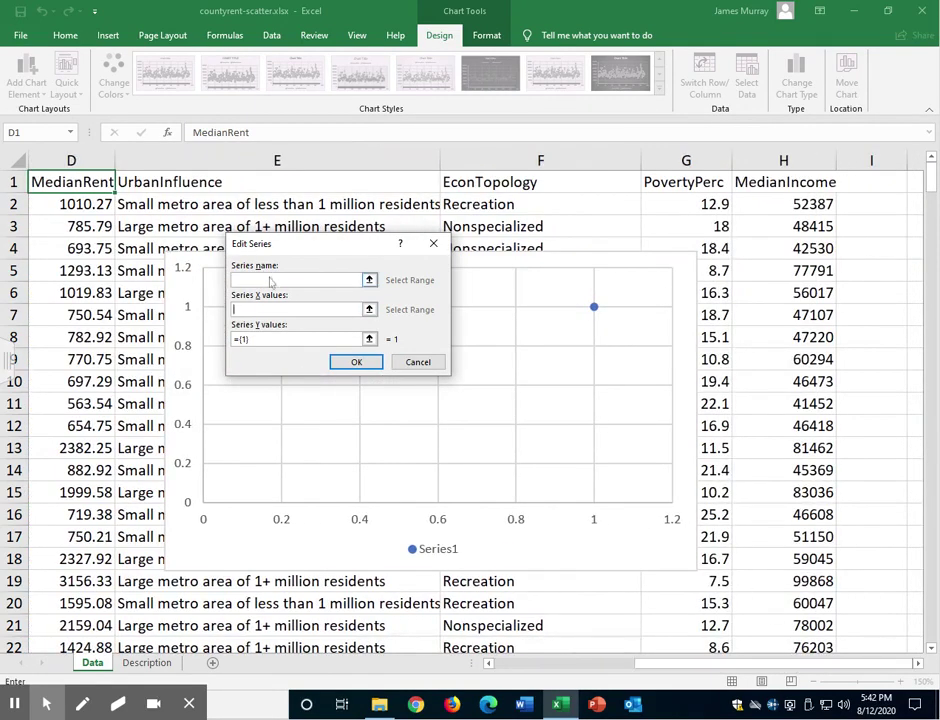
pyautogui.click(806, 204)
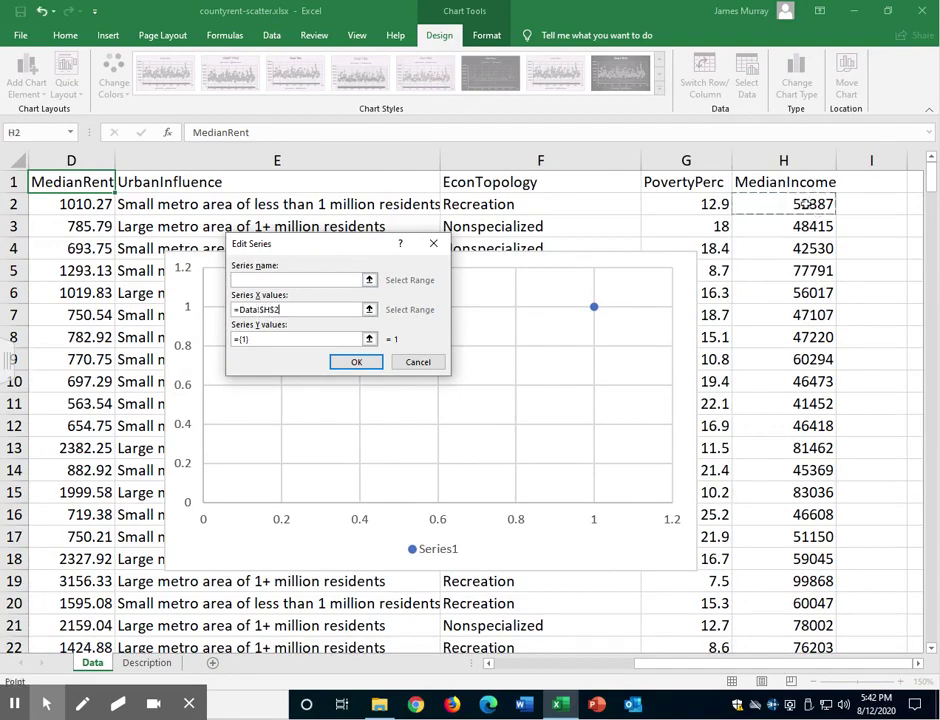
pyautogui.hotkey('ctrl', 'shift', 'Down')
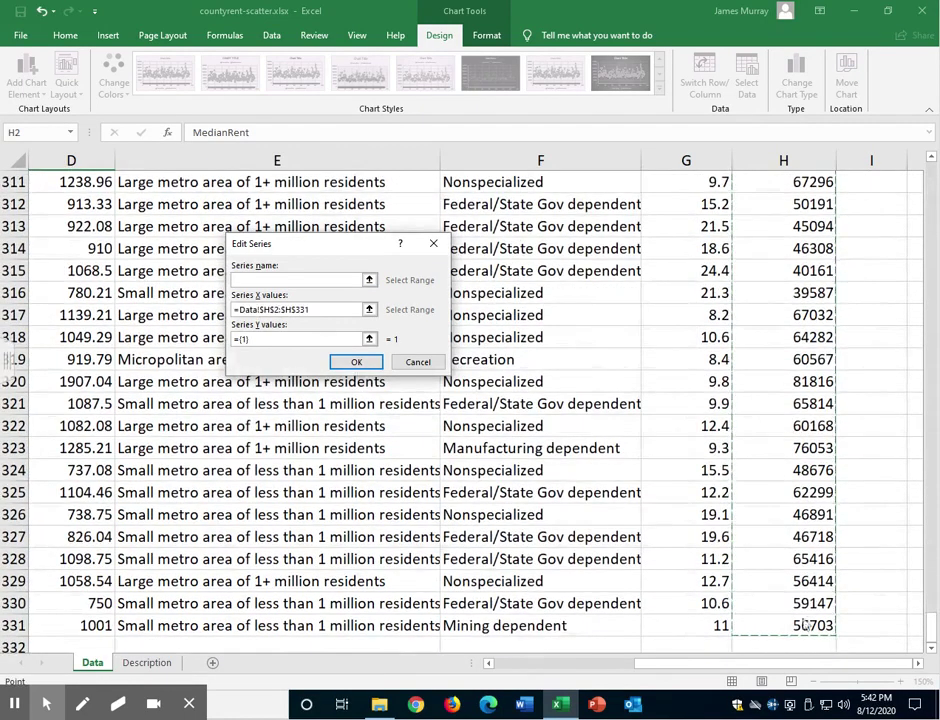
# Set the new series' Y values to the median rents in D2:D331 and apply the data source changes.
pyautogui.click(250, 341)
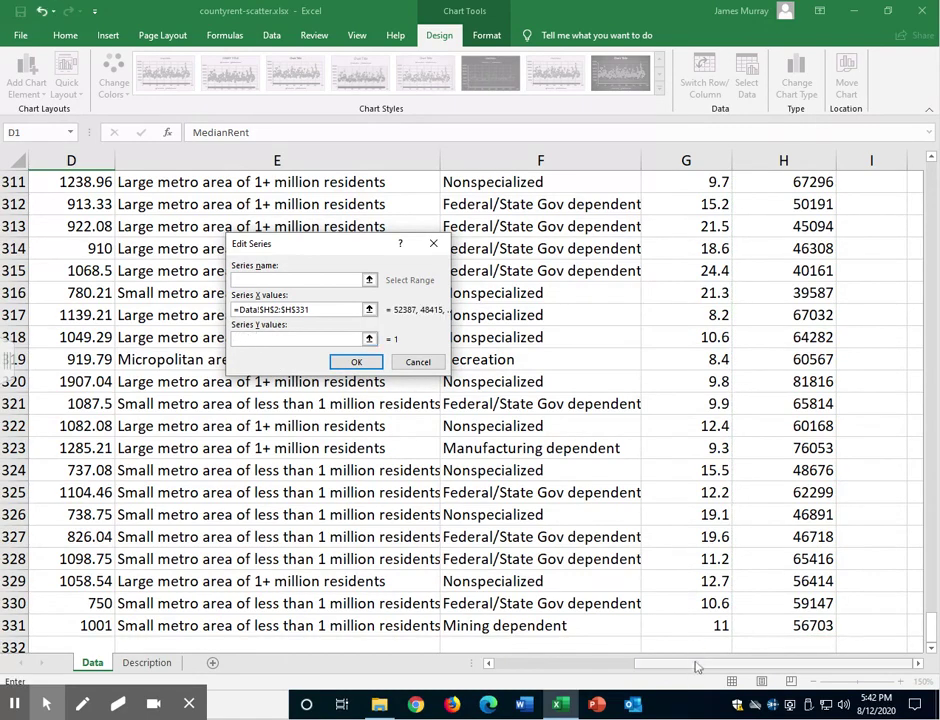
pyautogui.moveTo(697, 667); pyautogui.dragTo(517, 667)
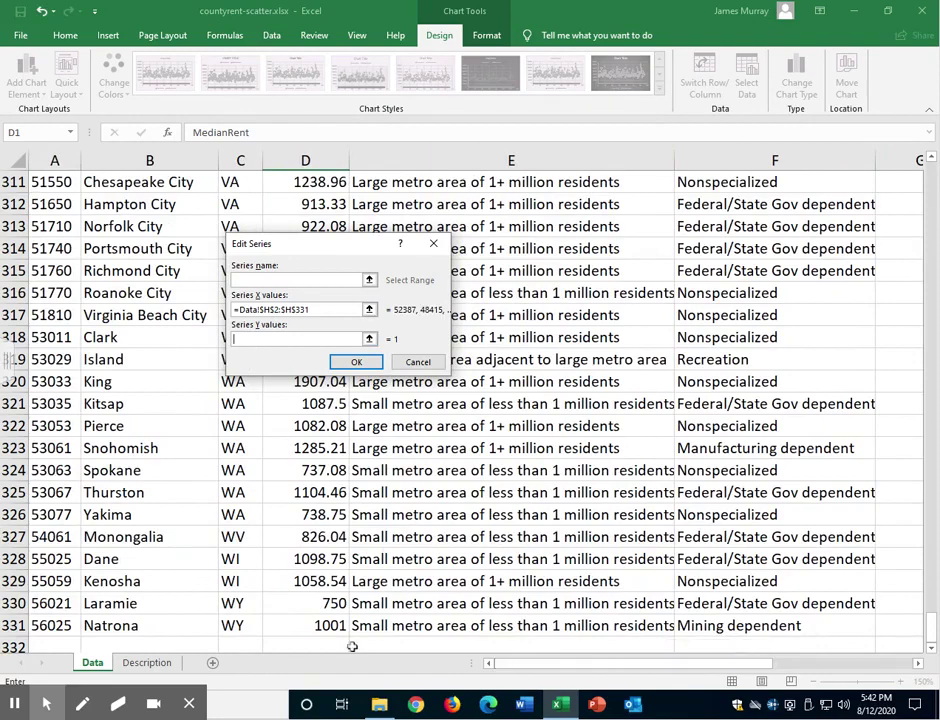
pyautogui.click(331, 634)
pyautogui.hotkey('ctrl', 'shift', 'Up')
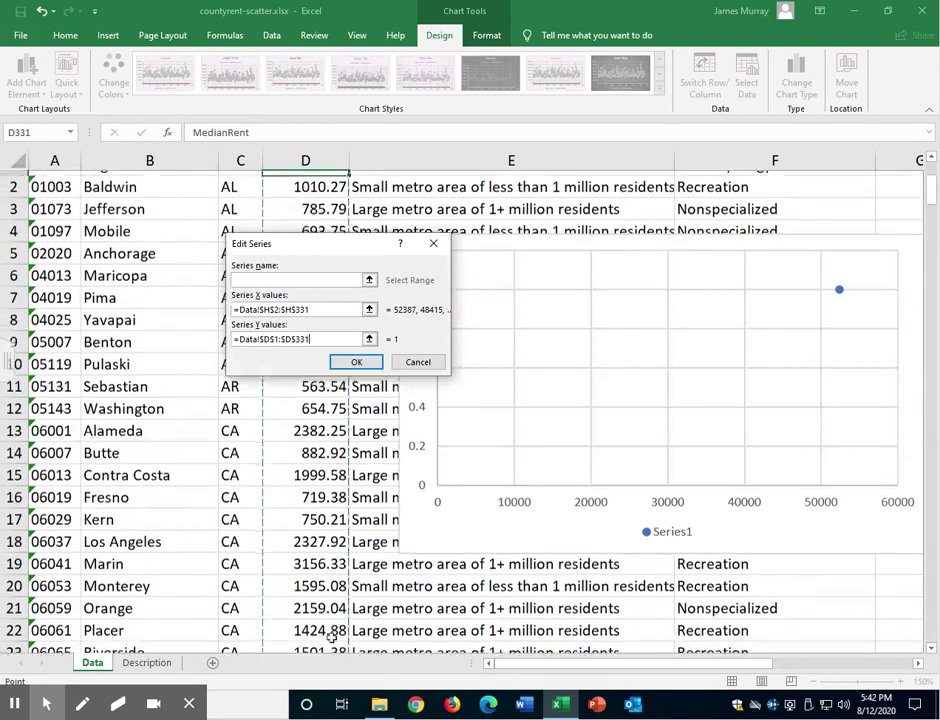
pyautogui.hotkey('shift', 'Down')
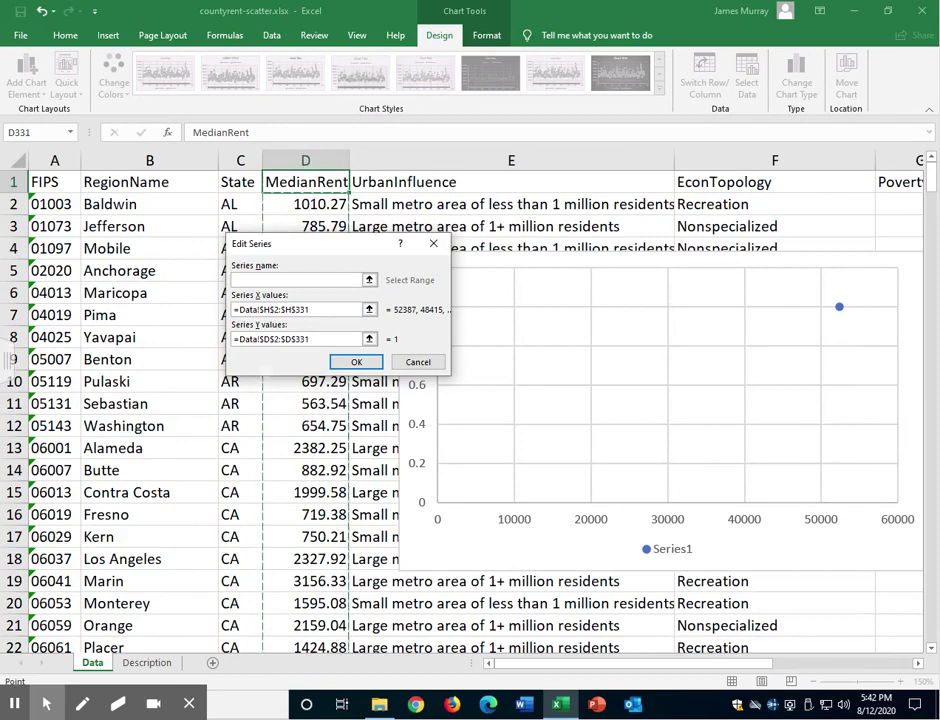
pyautogui.click(356, 363)
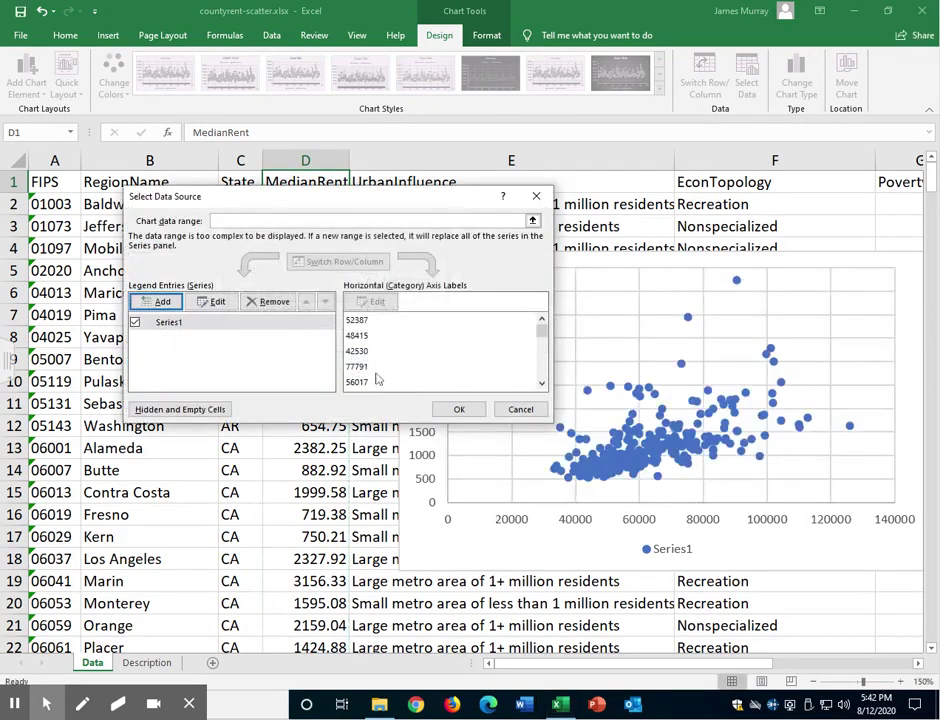
pyautogui.click(459, 410)
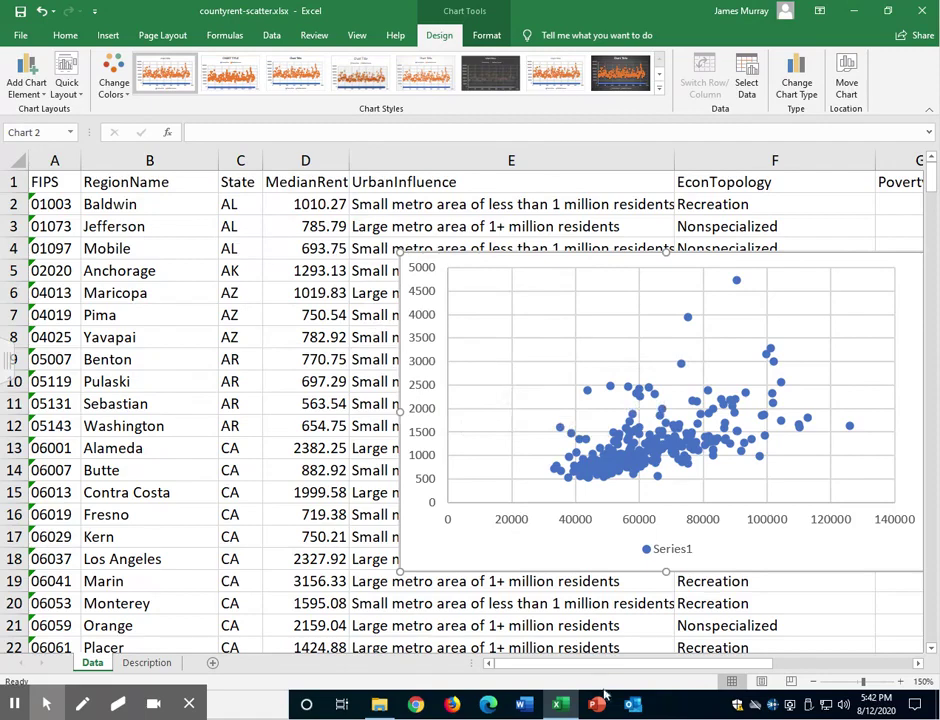
# Add axis titles to both axes of the scatter chart.
pyautogui.moveTo(641, 670); pyautogui.dragTo(735, 669)
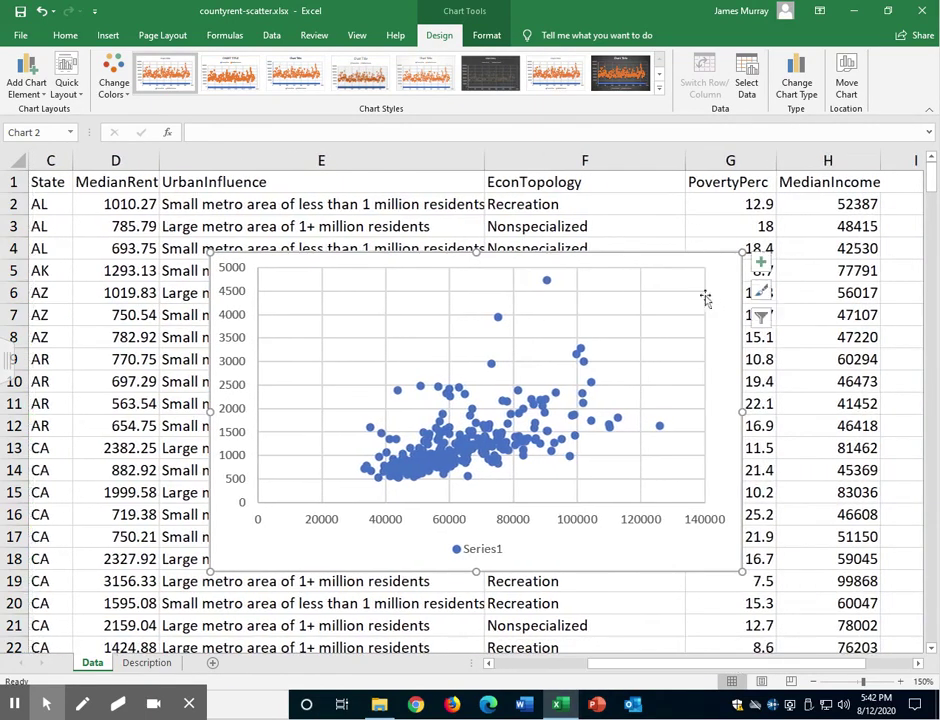
pyautogui.click(760, 264)
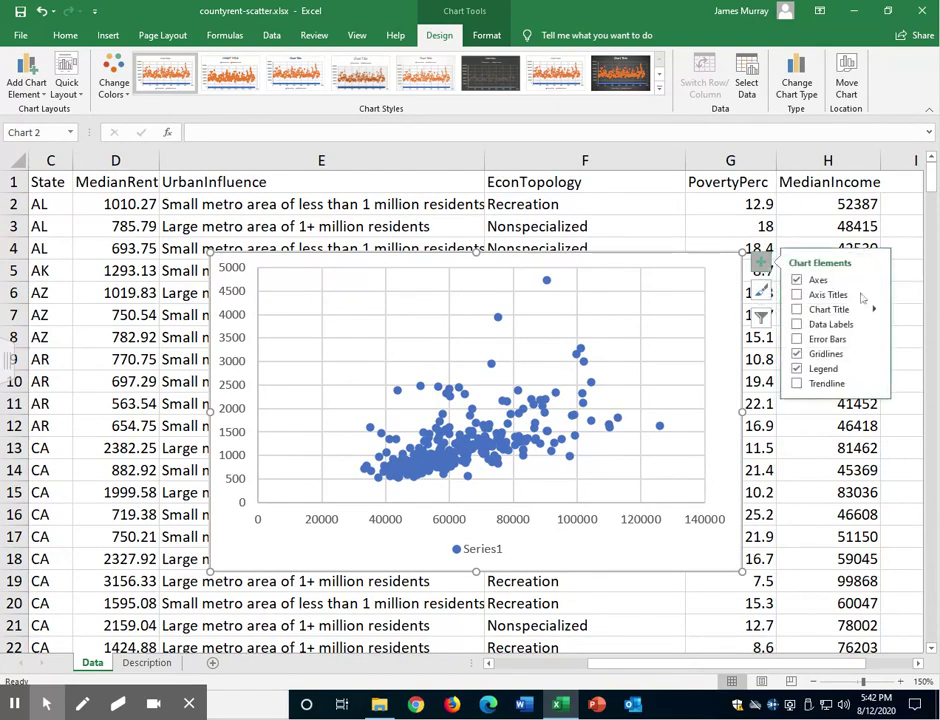
pyautogui.click(830, 295)
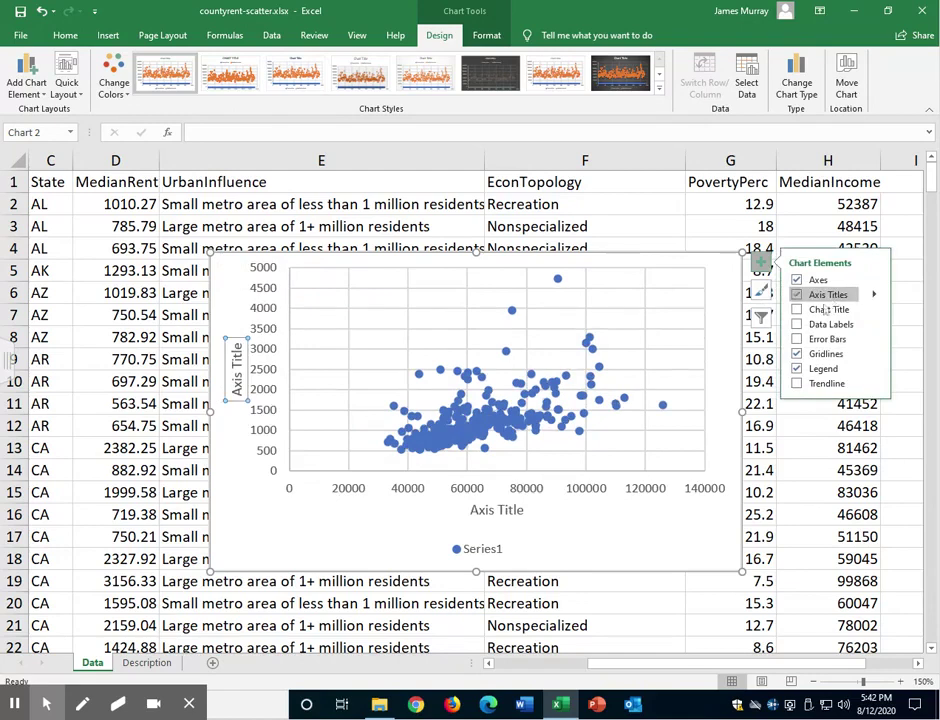
# Change the horizontal axis title to "Median Income".
pyautogui.doubleClick(500, 510)
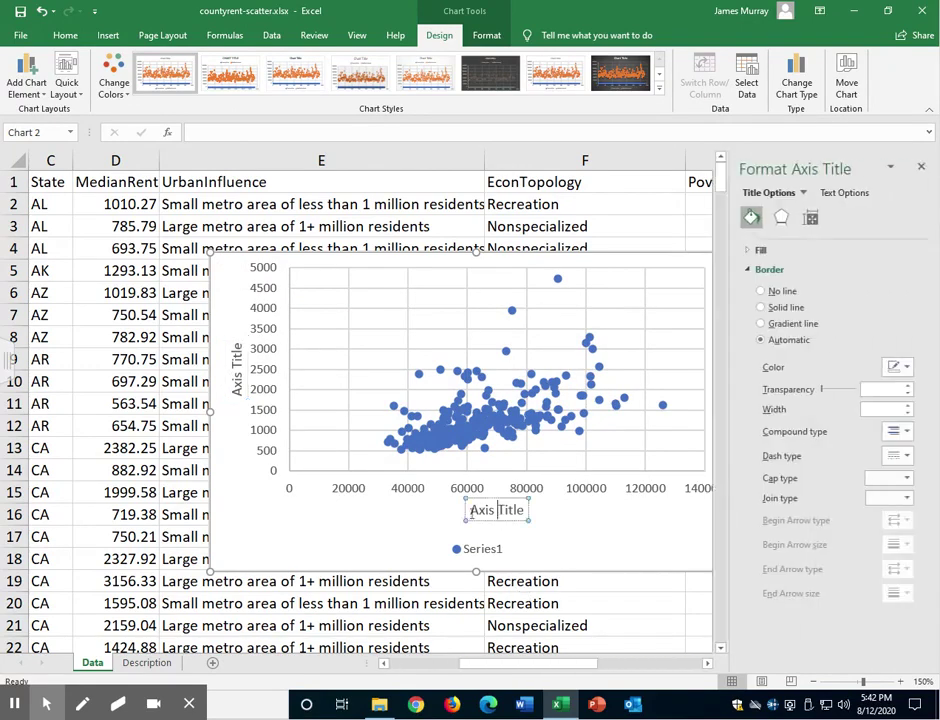
pyautogui.moveTo(466, 510); pyautogui.dragTo(527, 510)
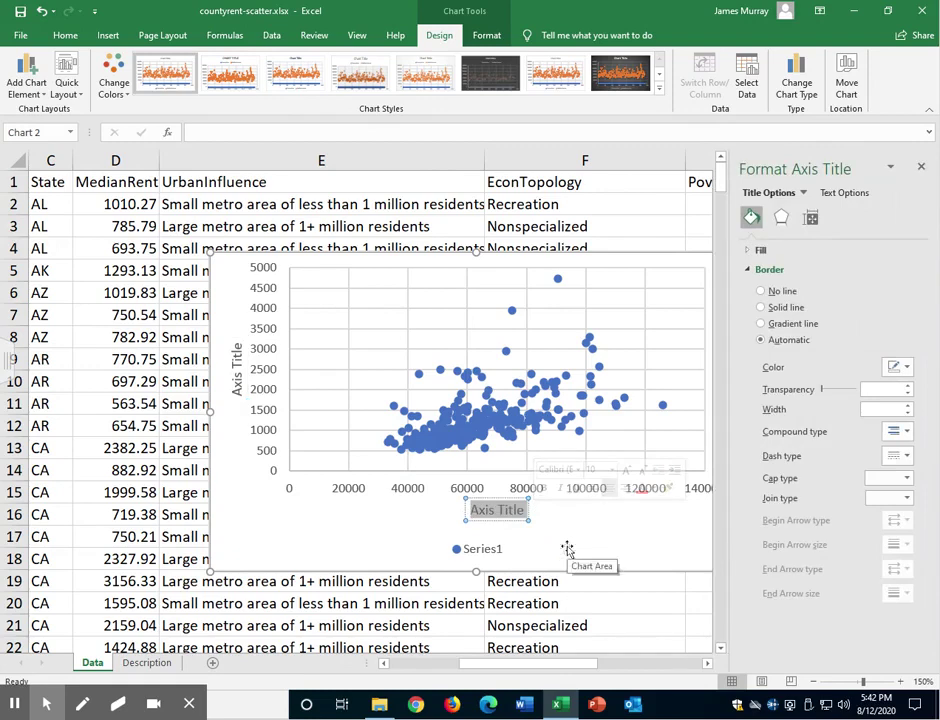
pyautogui.write('Meid')
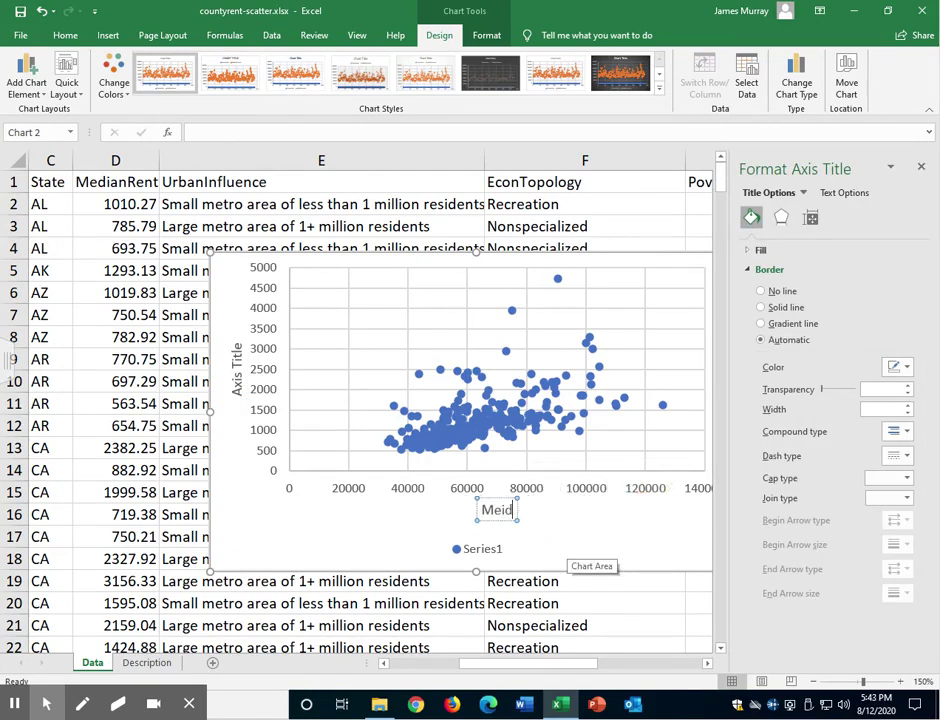
pyautogui.press('BackSpace')
pyautogui.press('BackSpace')
pyautogui.write('dian Incom')
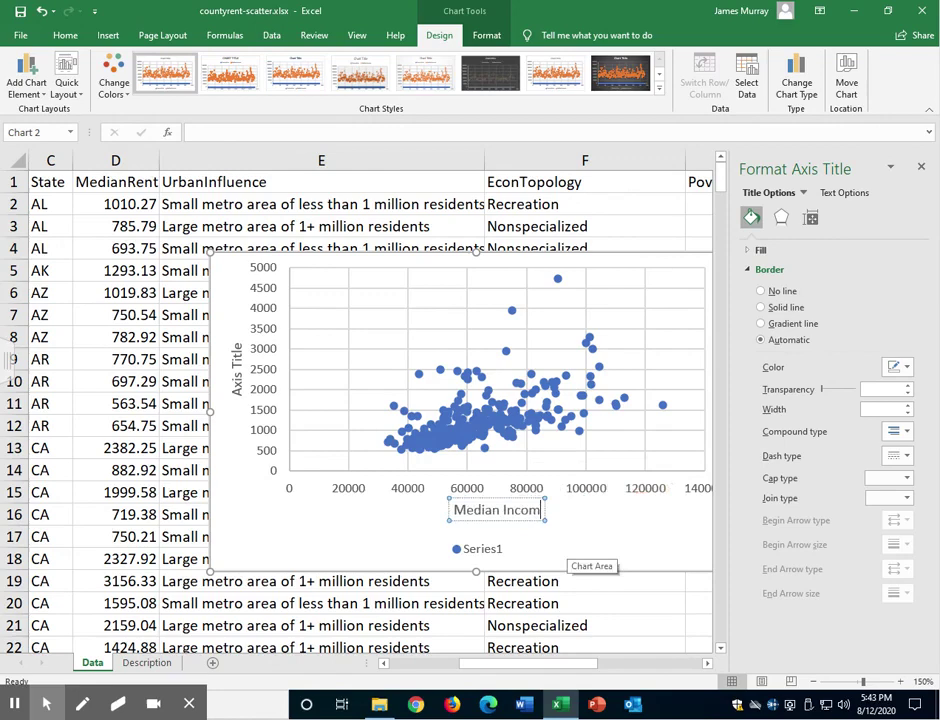
pyautogui.write('e')
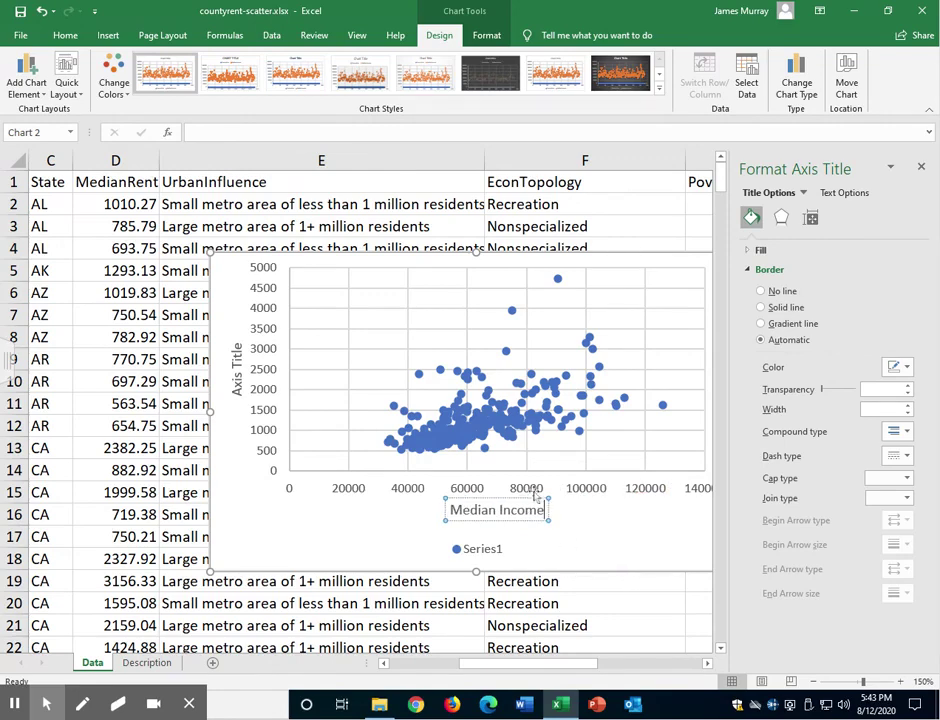
# Change the vertical axis title to "Median Rental Price" and display its size and alignment properties.
pyautogui.click(235, 367)
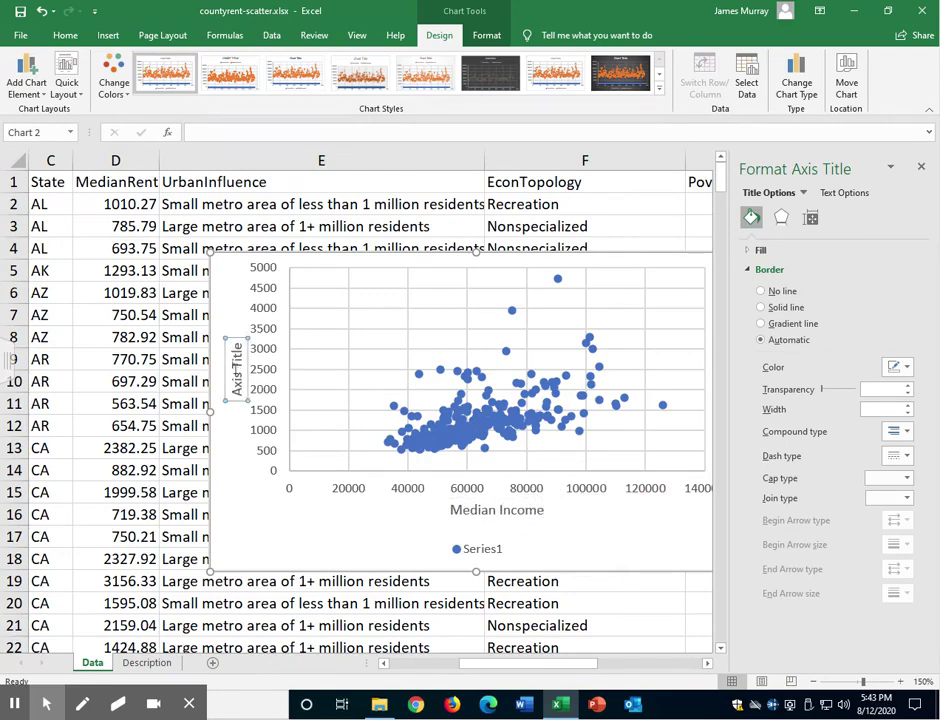
pyautogui.tripleClick(235, 375)
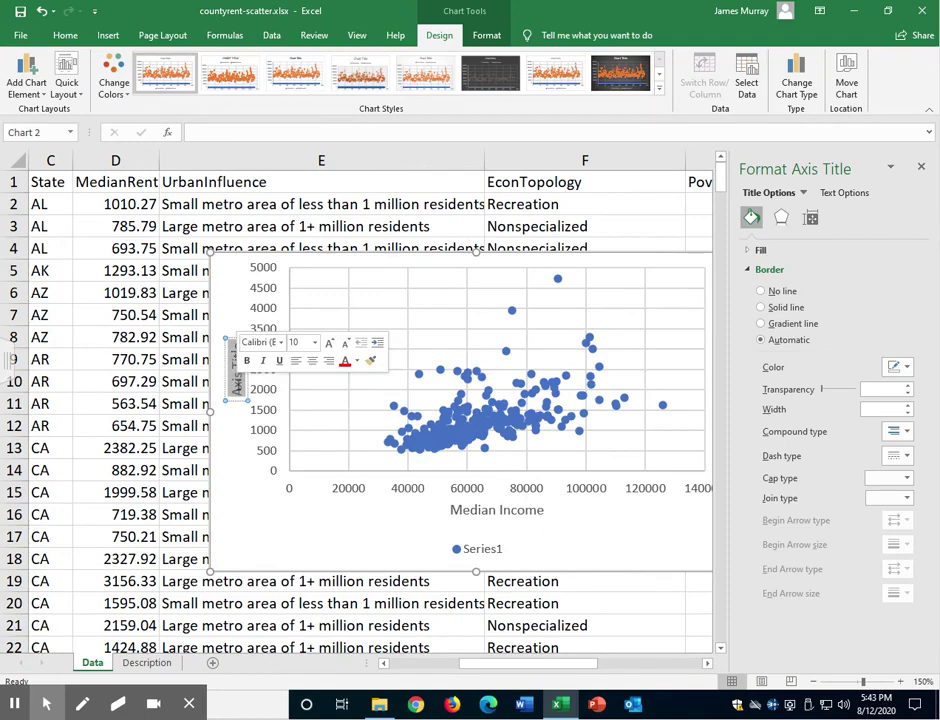
pyautogui.press('Delete')
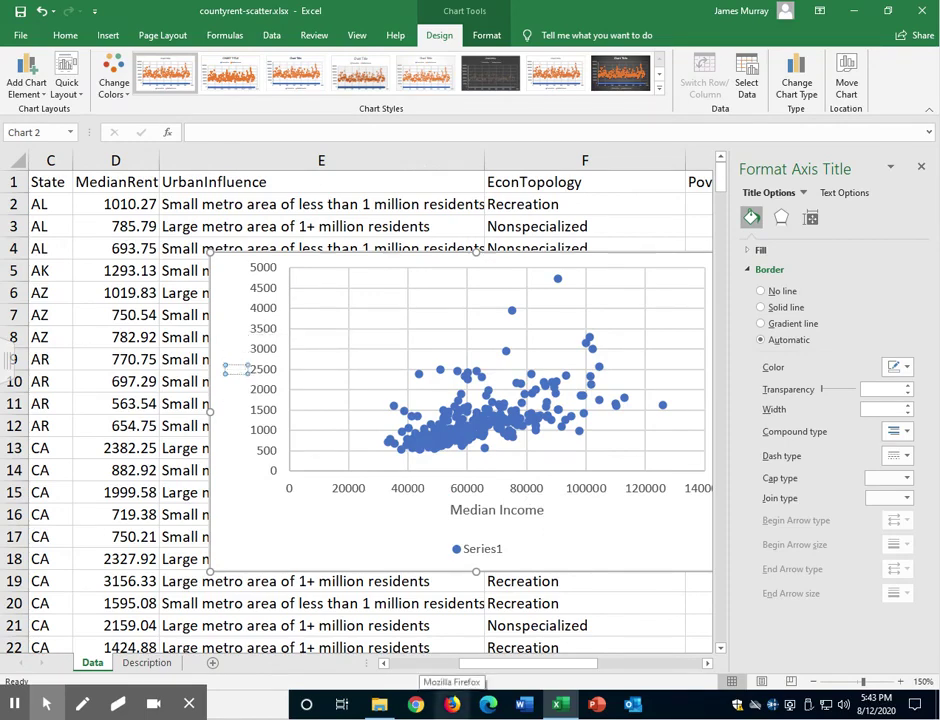
pyautogui.write('Median Rental Pr')
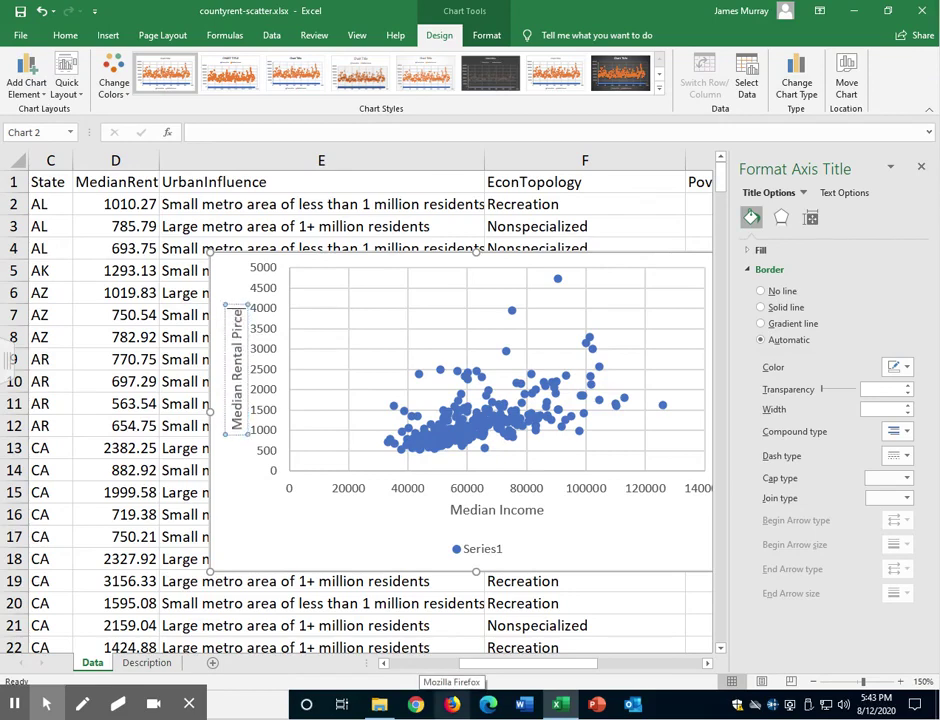
pyautogui.write('ice')
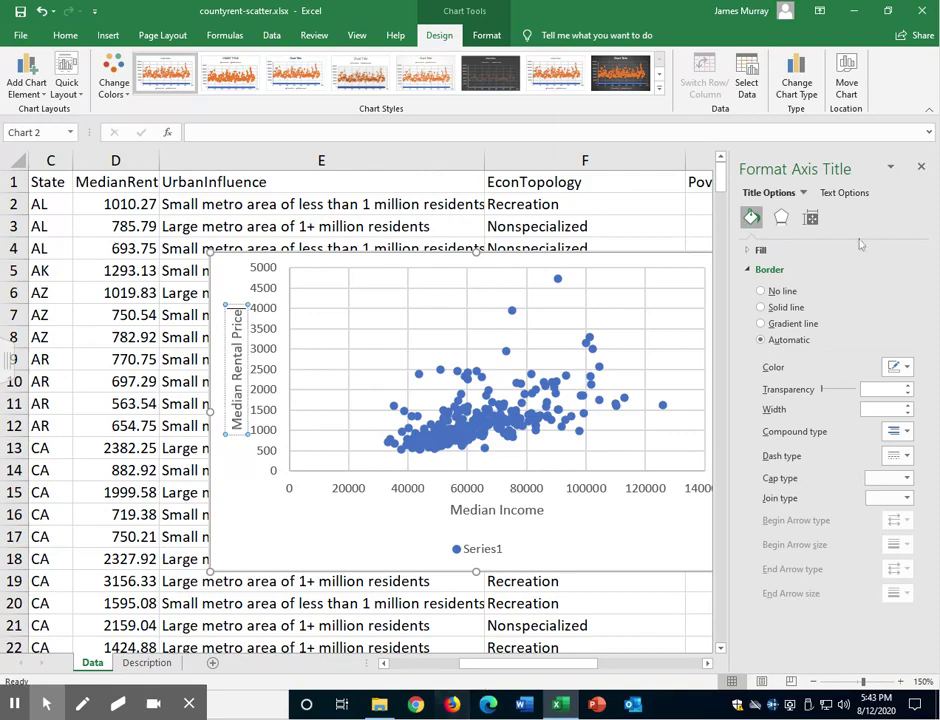
pyautogui.click(810, 217)
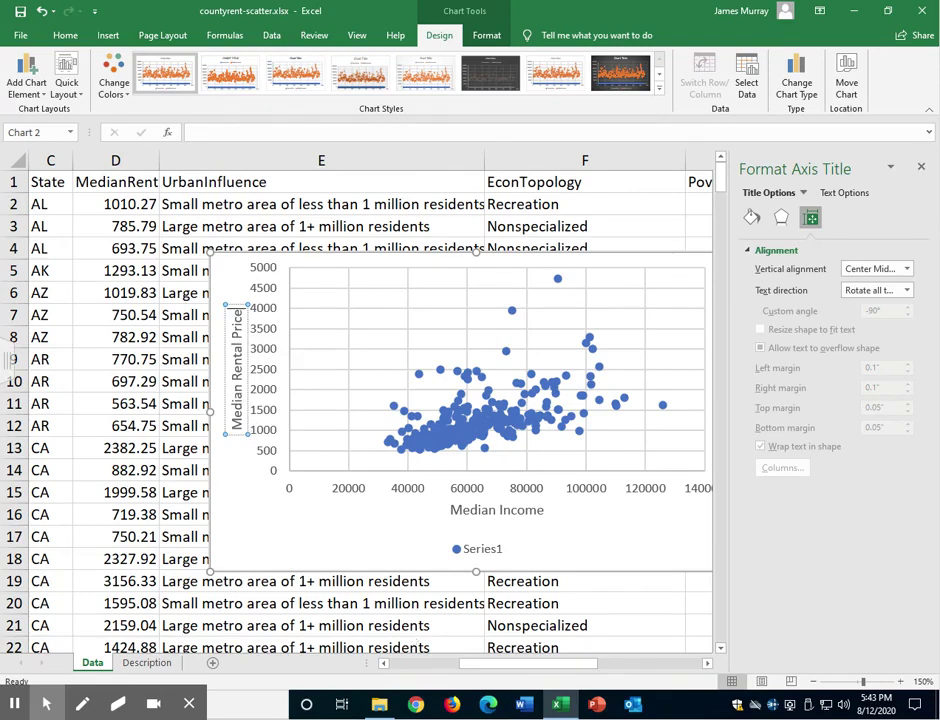
# Set the text direction of the vertical axis title to Horizontal.
pyautogui.click(884, 270)
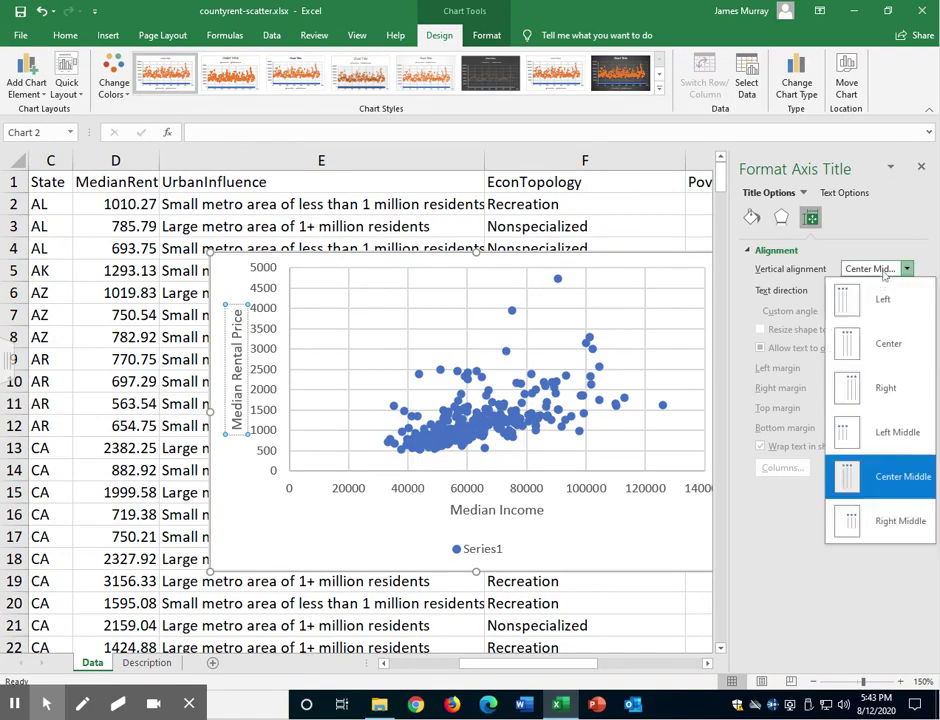
pyautogui.click(884, 270)
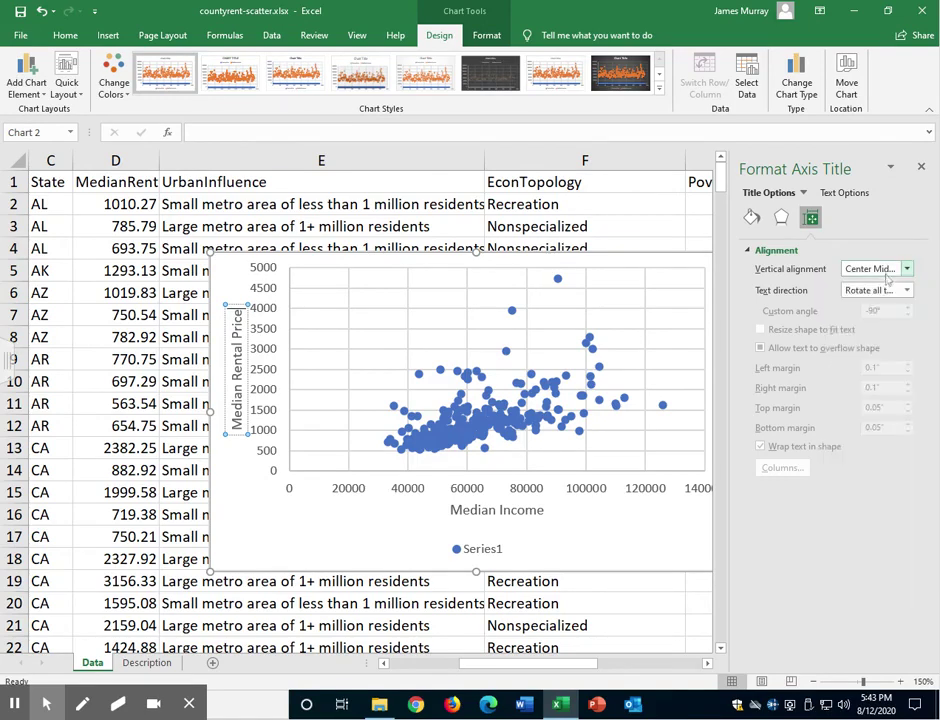
pyautogui.click(886, 292)
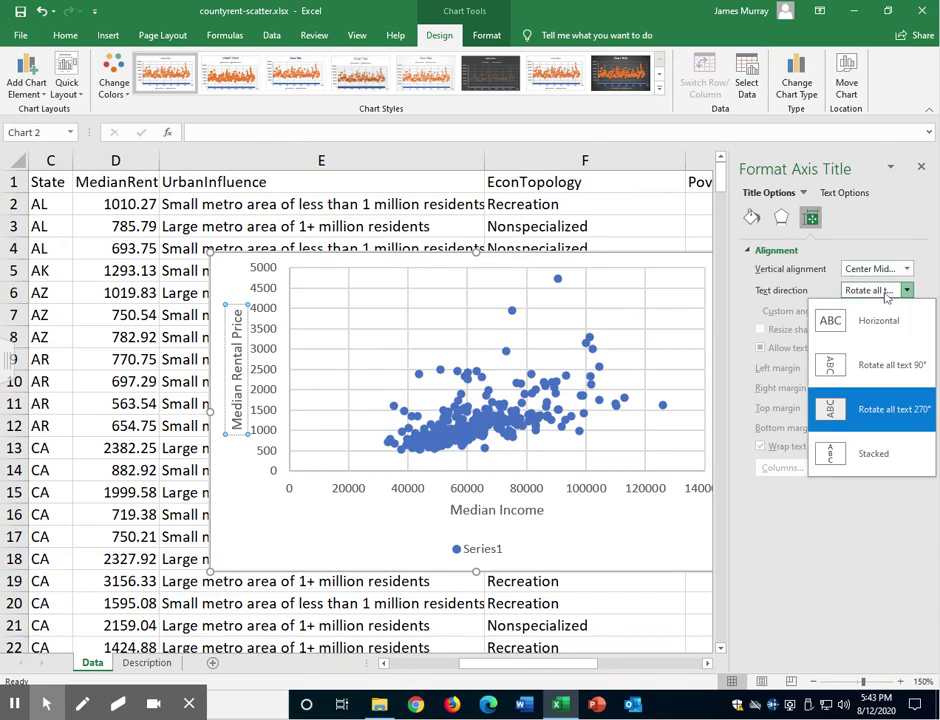
pyautogui.click(880, 320)
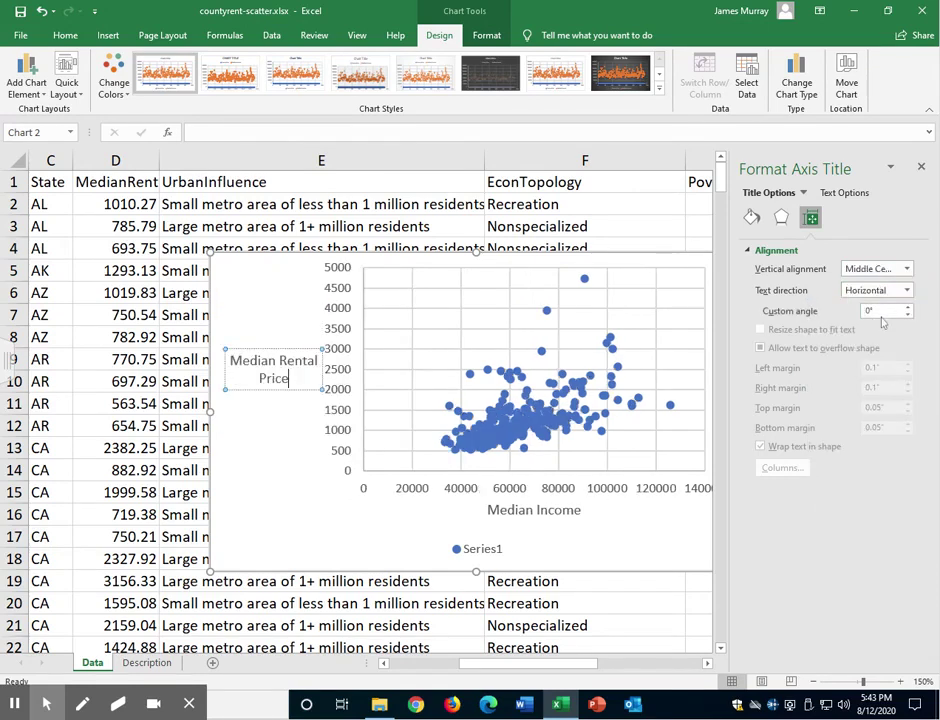
# Break the vertical axis title into three lines reading "Median", "Rental" and "Price", and close its formatting options.
pyautogui.click(276, 360)
pyautogui.press('Return')
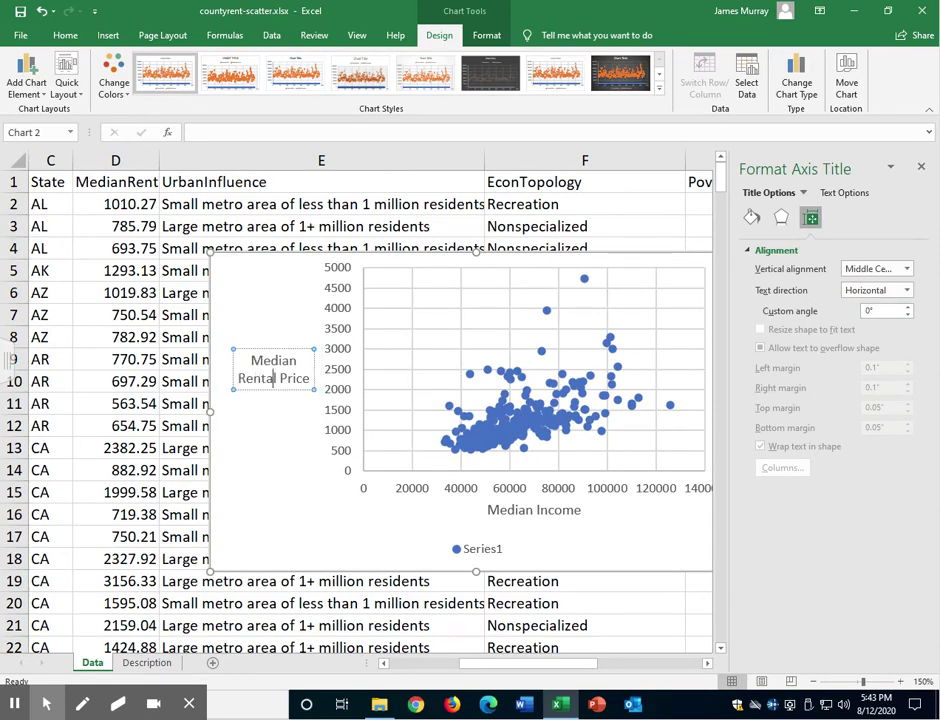
pyautogui.press('BackSpace')
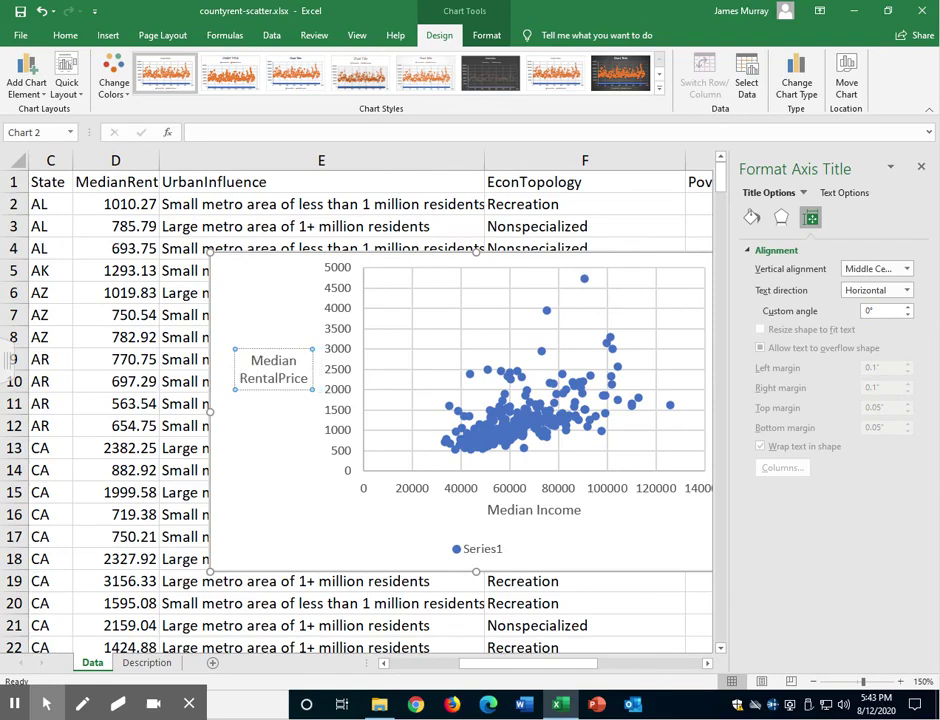
pyautogui.press('Return')
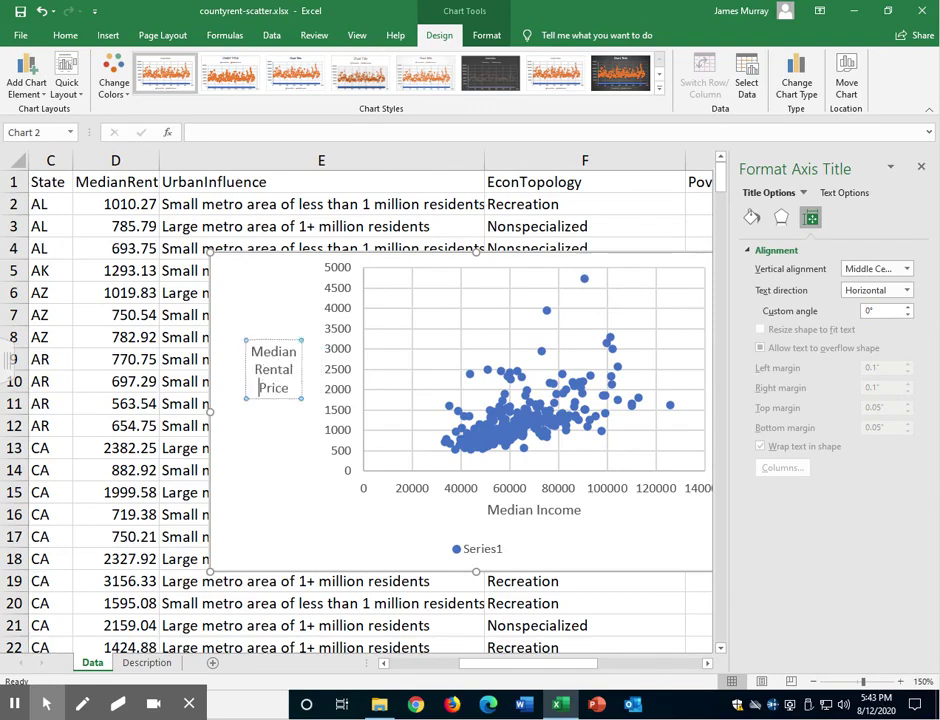
pyautogui.click(637, 548)
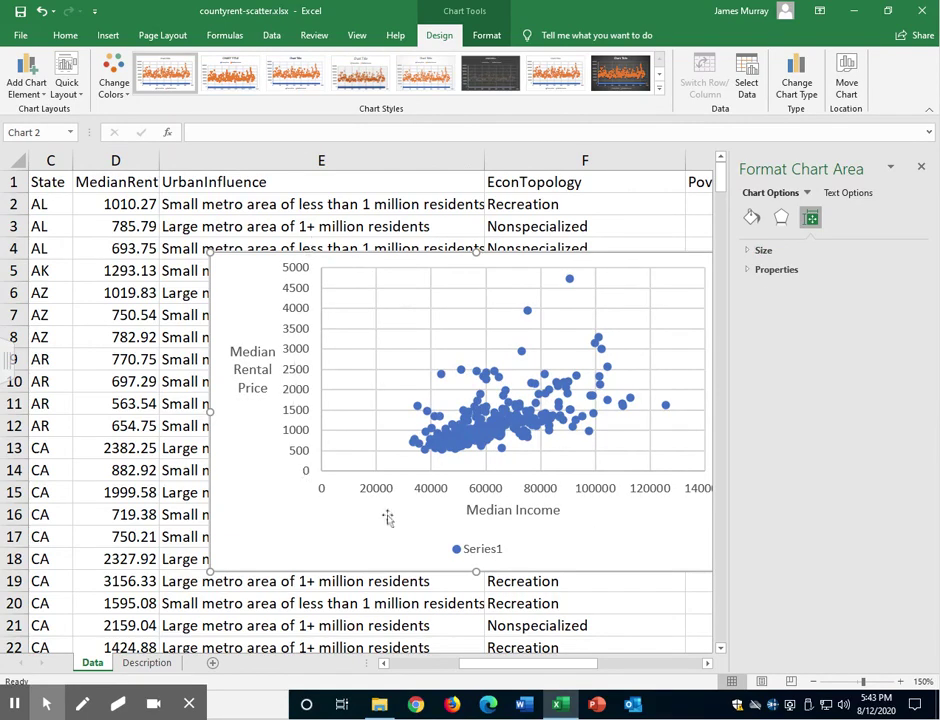
pyautogui.click(922, 167)
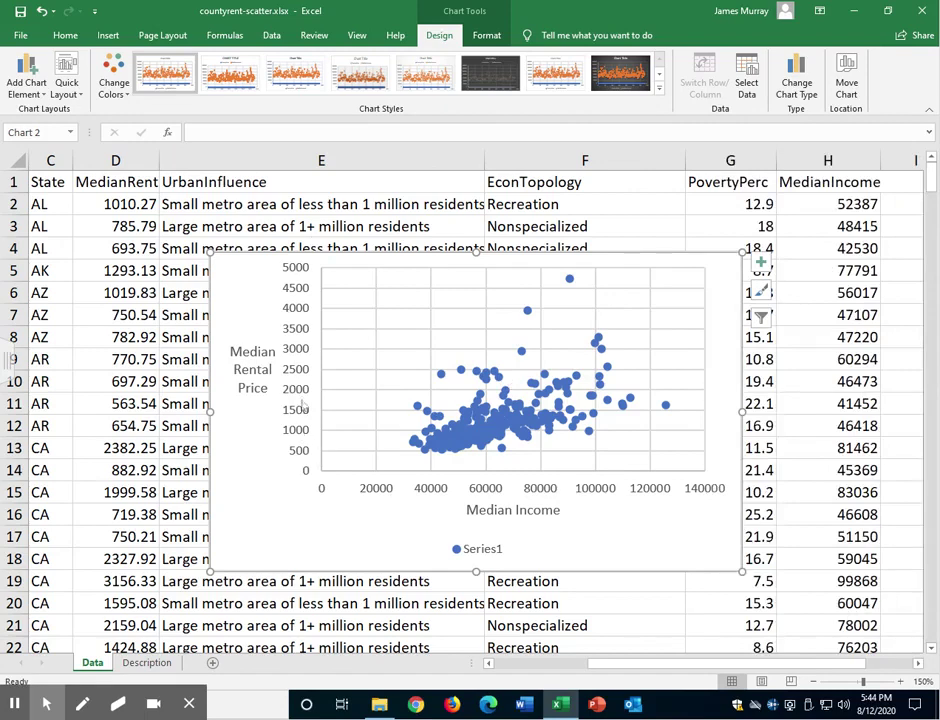
# Format the vertical axis numbers as Currency with the $ symbol and 0 decimal places.
pyautogui.doubleClick(300, 316)
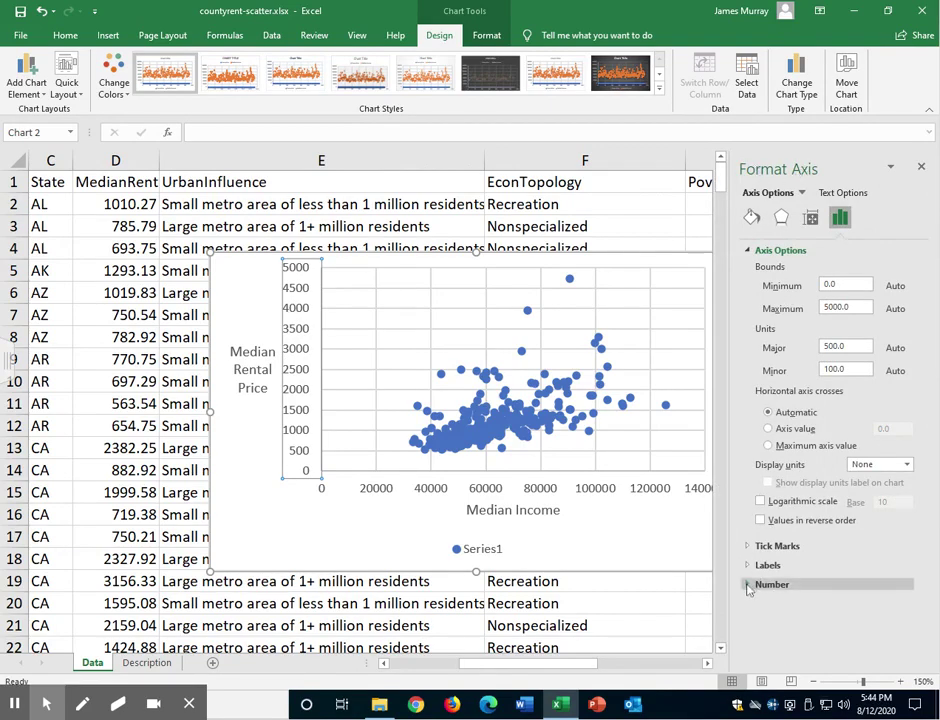
pyautogui.click(747, 586)
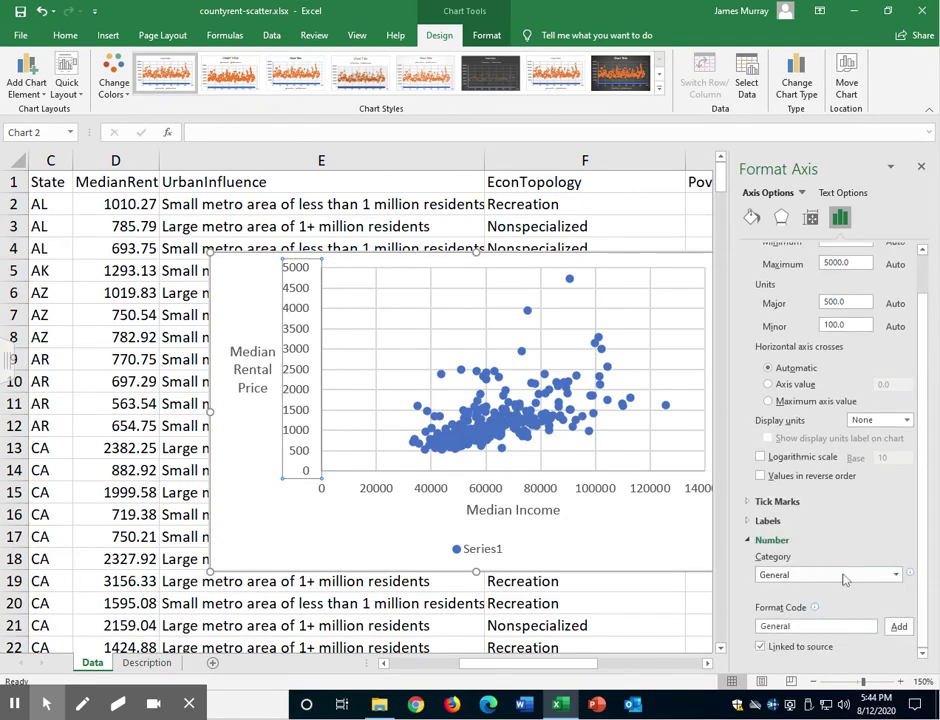
pyautogui.click(843, 576)
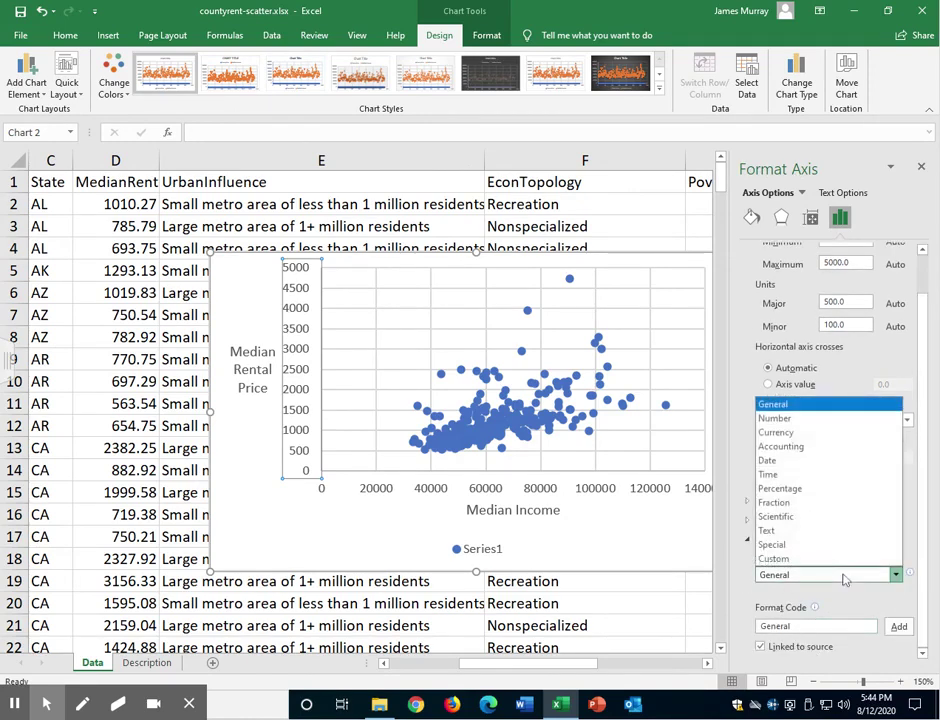
pyautogui.click(815, 436)
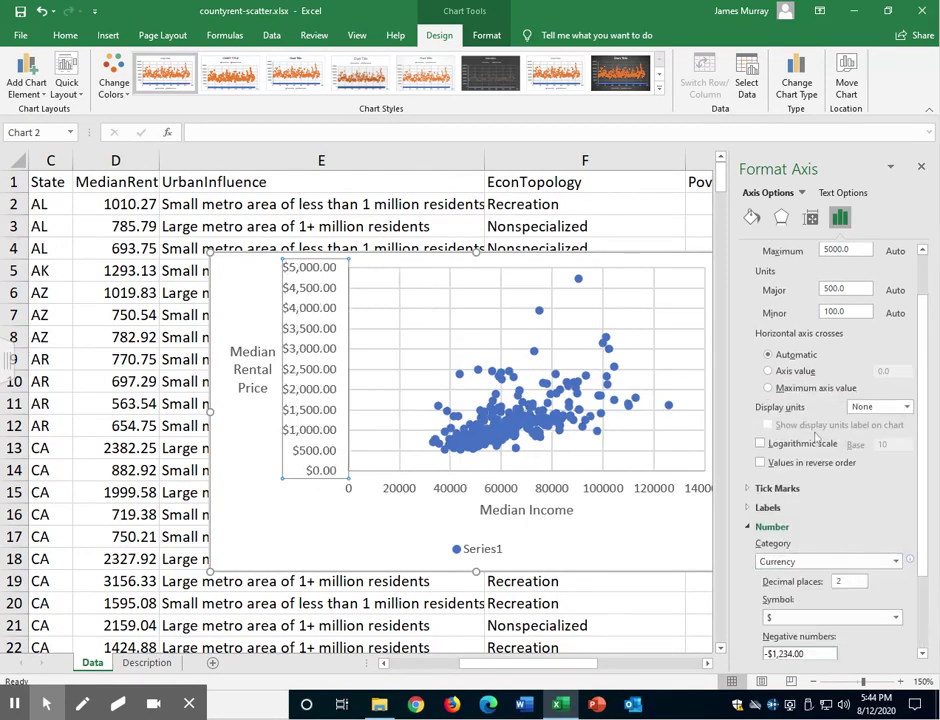
pyautogui.click(852, 580)
pyautogui.scroll(-3, 862, 565)
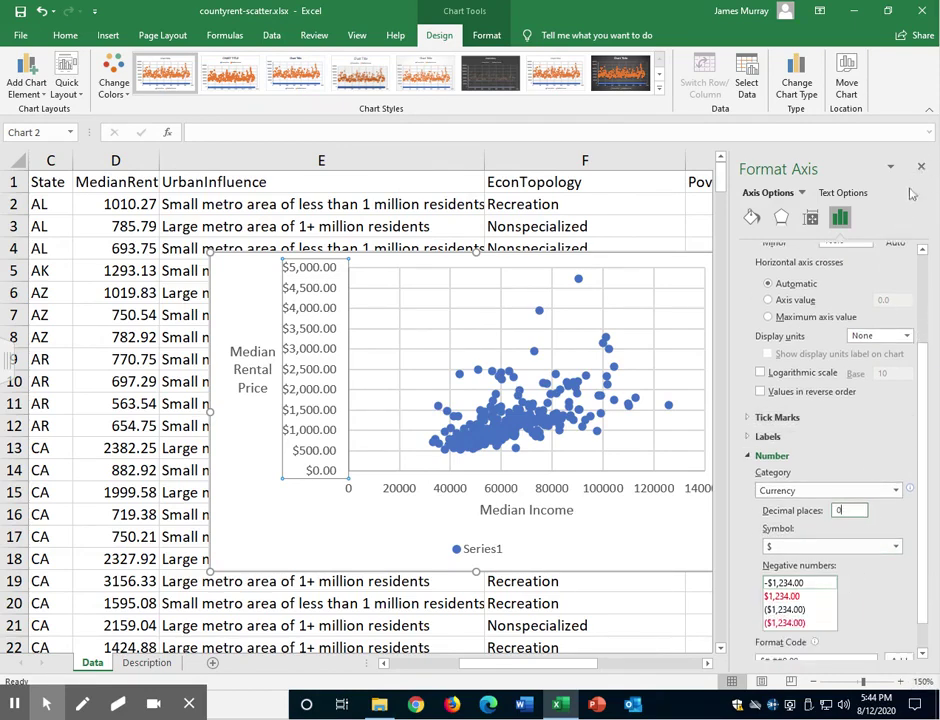
pyautogui.click(766, 512)
pyautogui.click(801, 548)
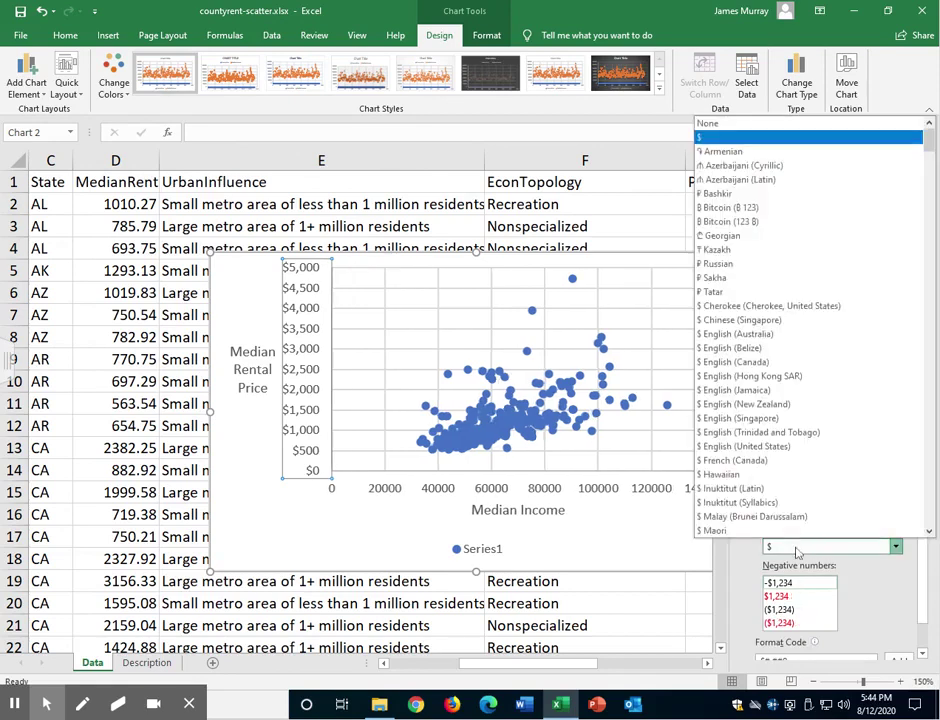
pyautogui.click(599, 305)
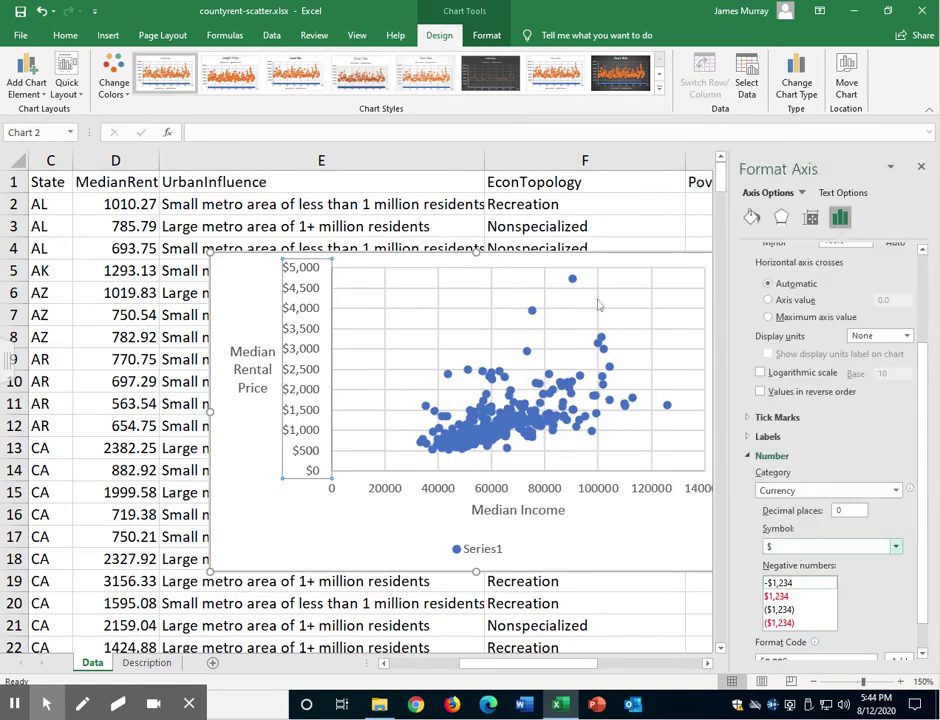
pyautogui.click(921, 166)
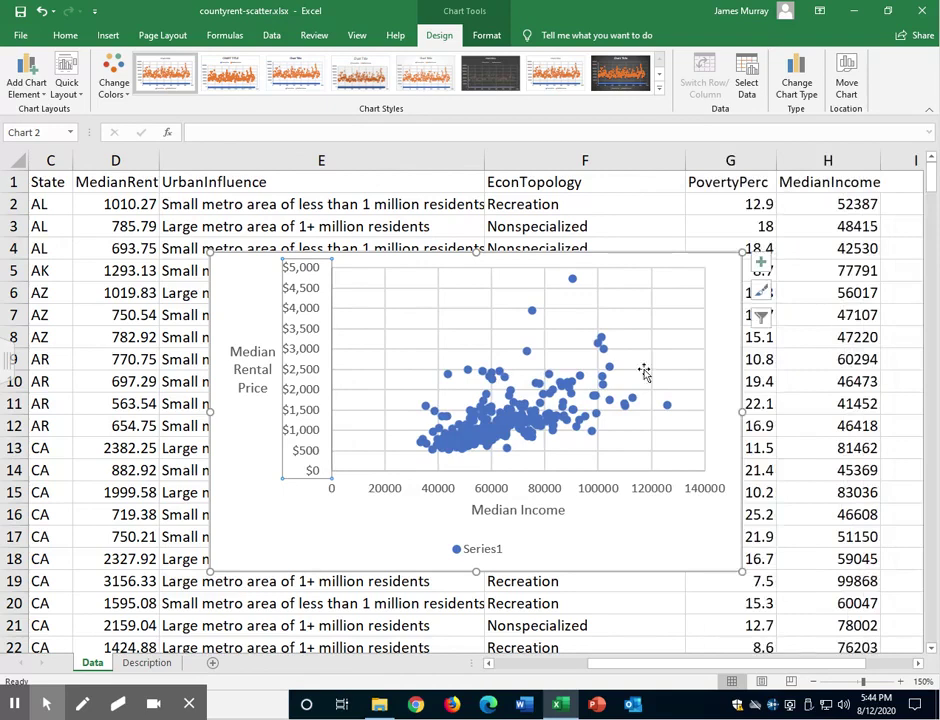
# Format the horizontal axis numbers as Currency with 0 decimal places.
pyautogui.doubleClick(491, 490)
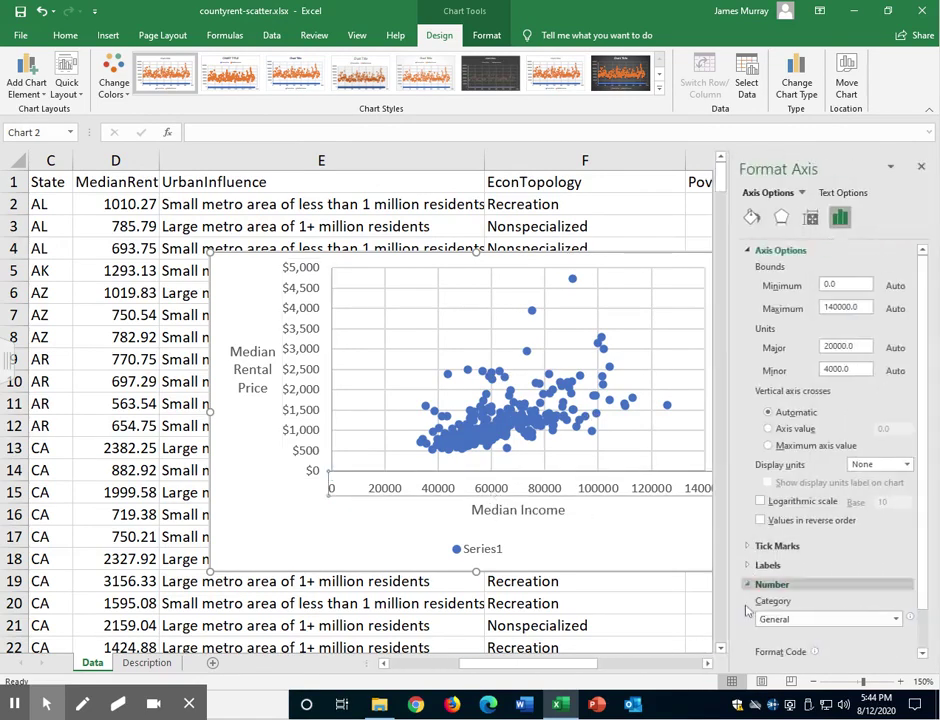
pyautogui.click(797, 620)
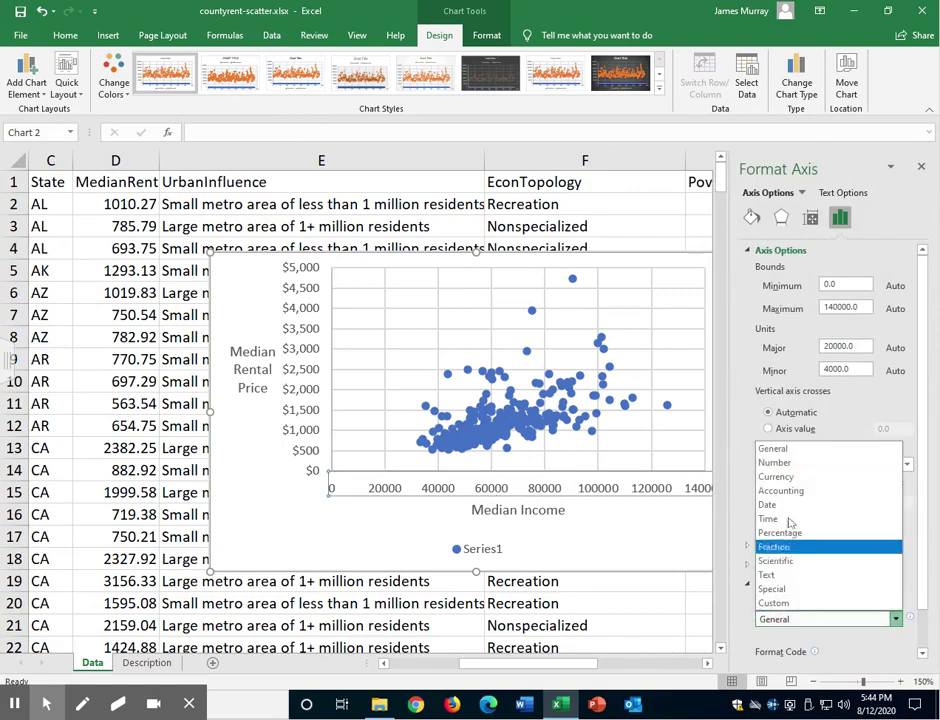
pyautogui.click(789, 478)
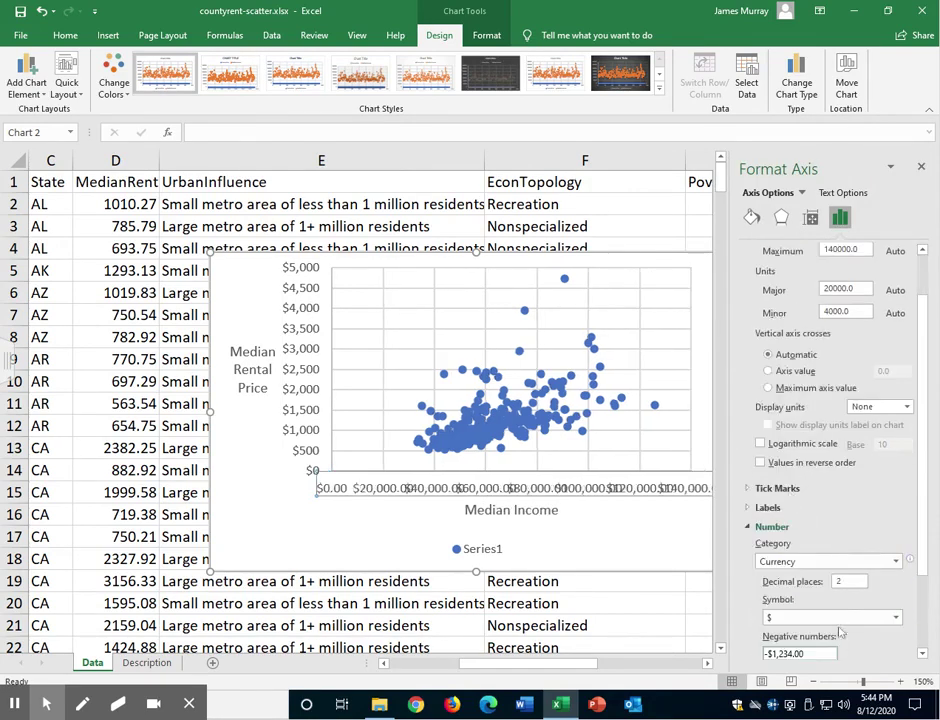
pyautogui.doubleClick(846, 582)
pyautogui.scroll(-3, 926, 641)
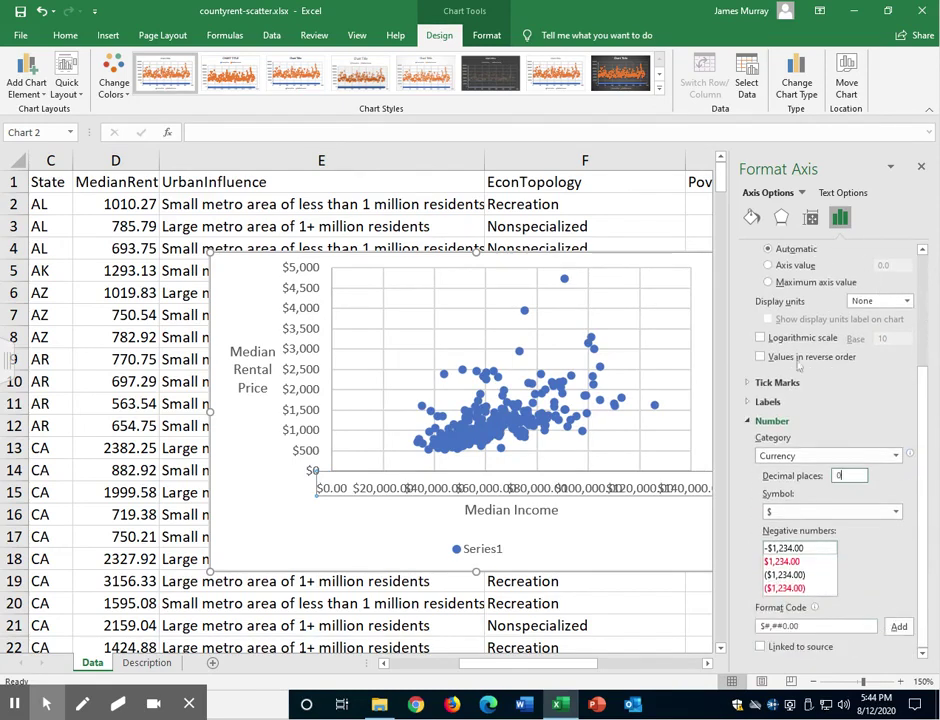
pyautogui.click(780, 382)
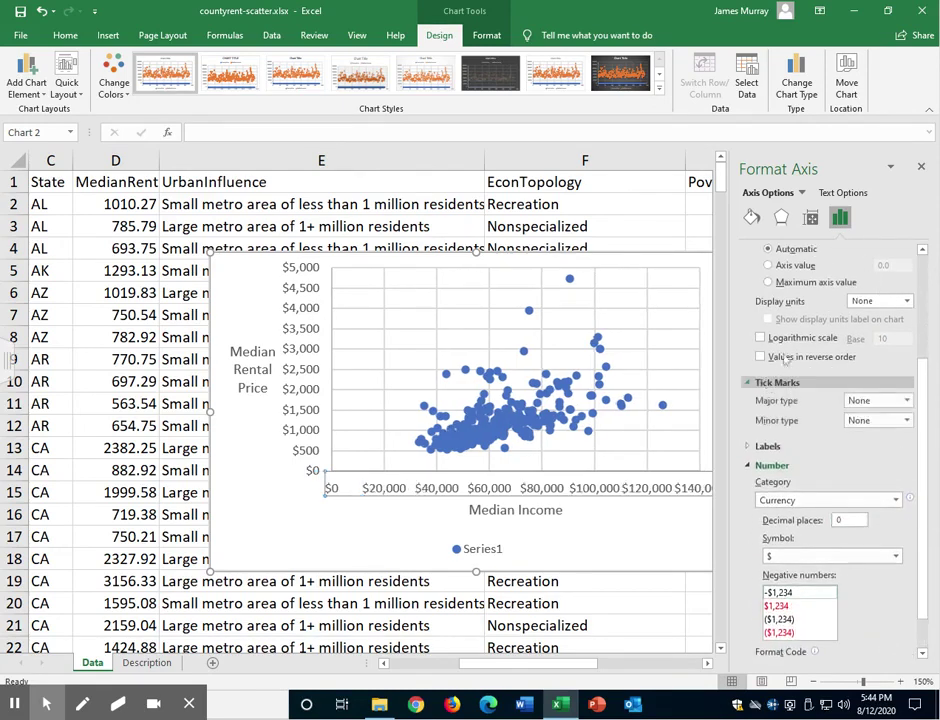
pyautogui.click(921, 166)
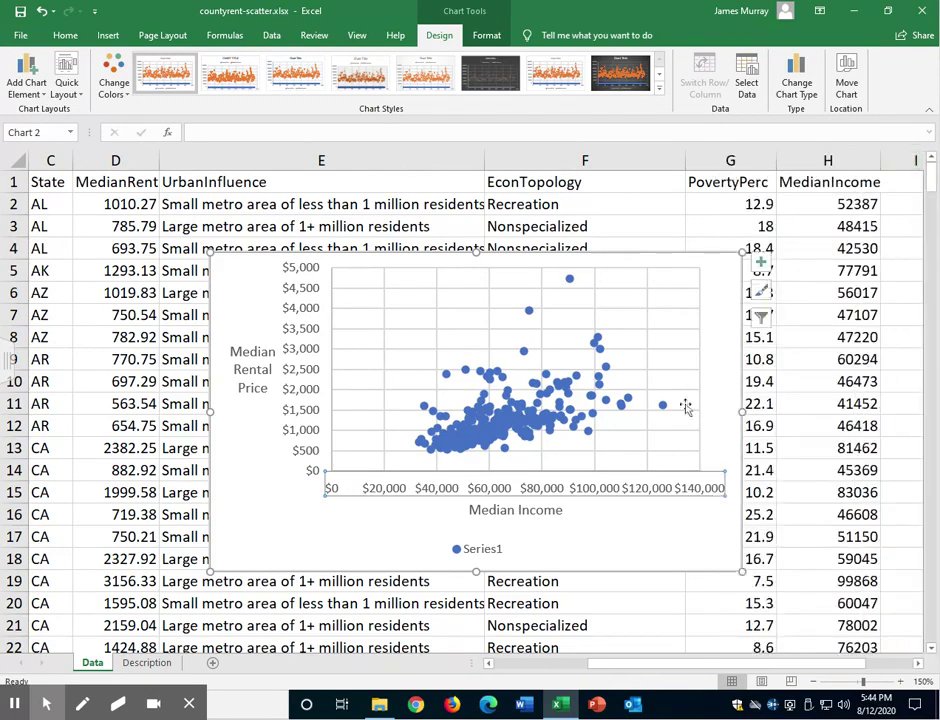
# Delete the scatter chart's Series1 legend and add a trendline to the data points.
pyautogui.click(474, 554)
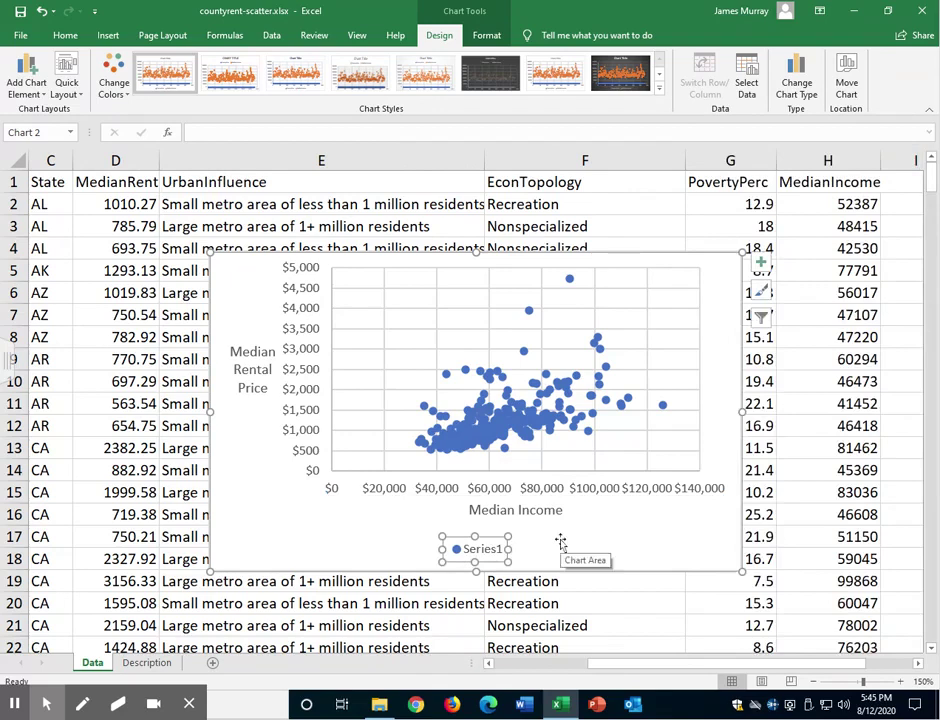
pyautogui.press('Delete')
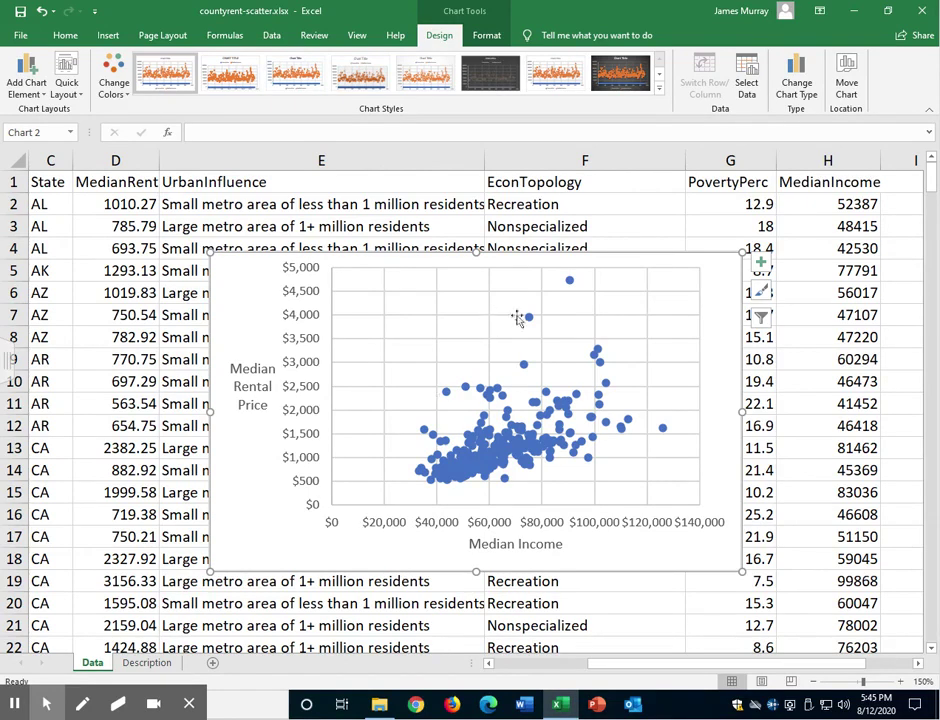
pyautogui.click(760, 264)
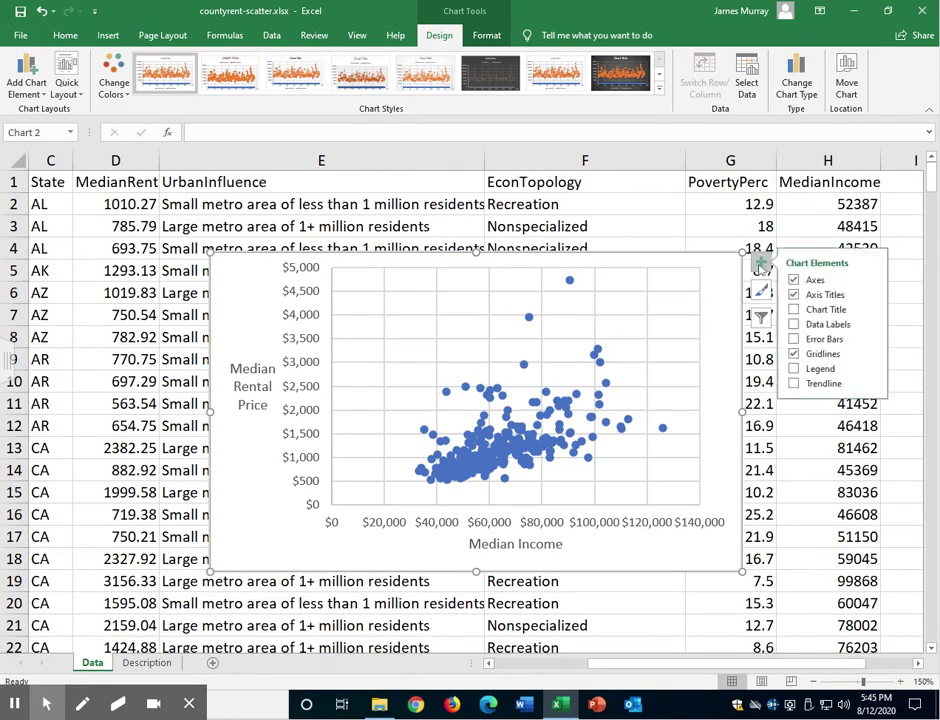
pyautogui.click(798, 384)
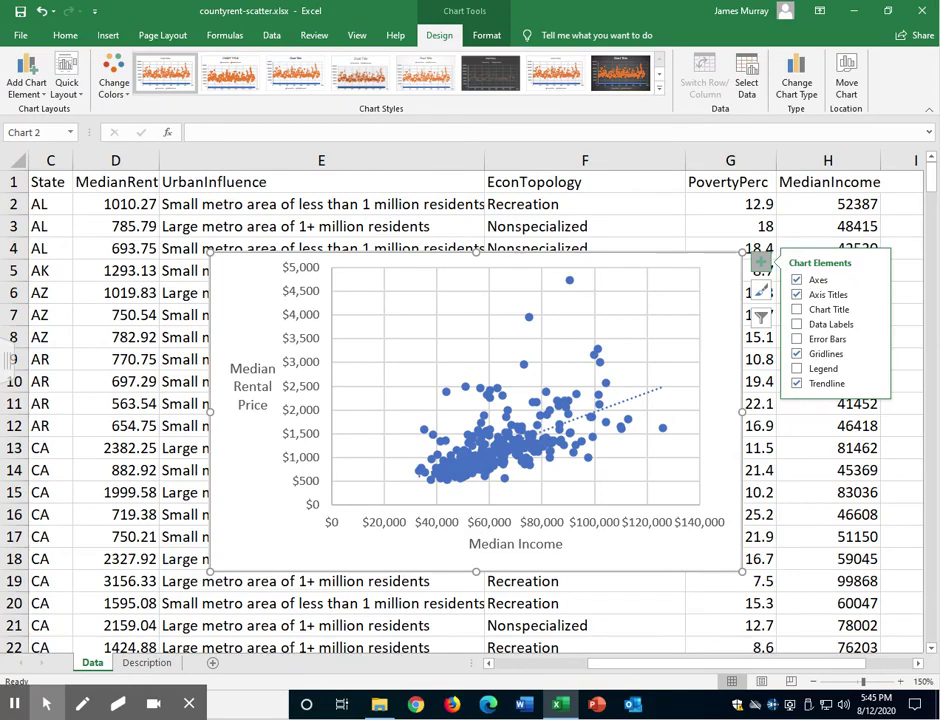
# Add a chart title reading "Relationship Between Rental Prices and Income in United States Counties".
pyautogui.click(796, 309)
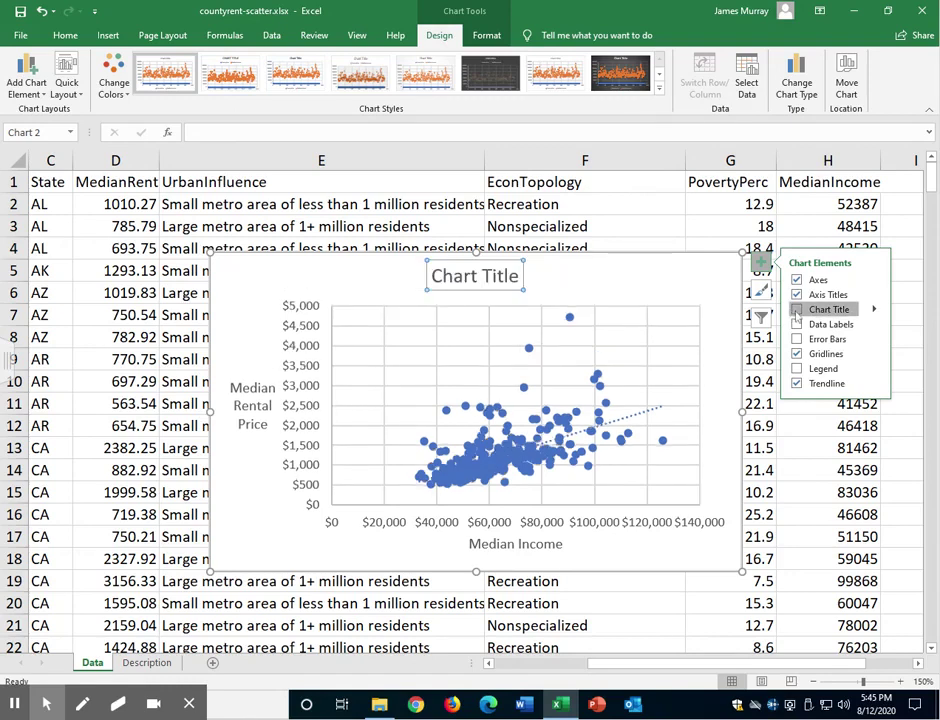
pyautogui.click(475, 276)
pyautogui.moveTo(432, 276); pyautogui.dragTo(520, 276)
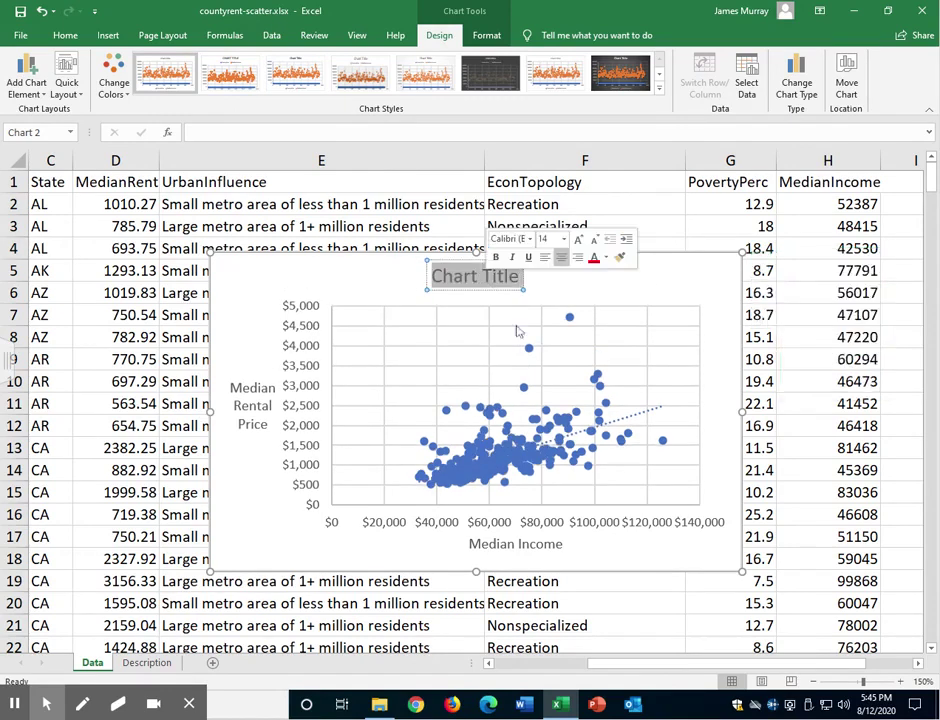
pyautogui.write('Rel')
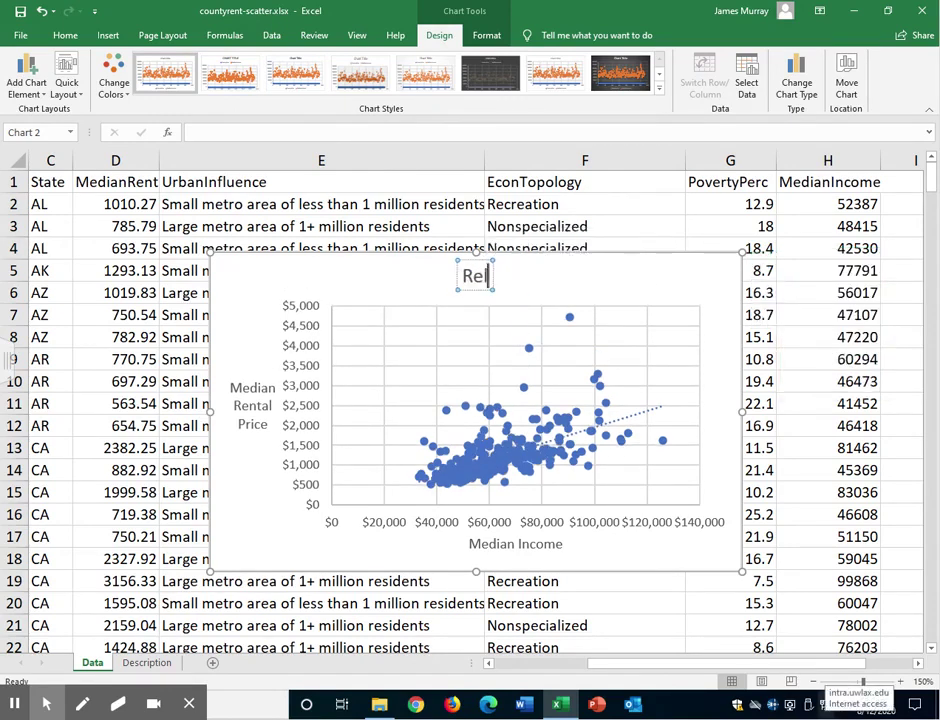
pyautogui.write('ationship Between')
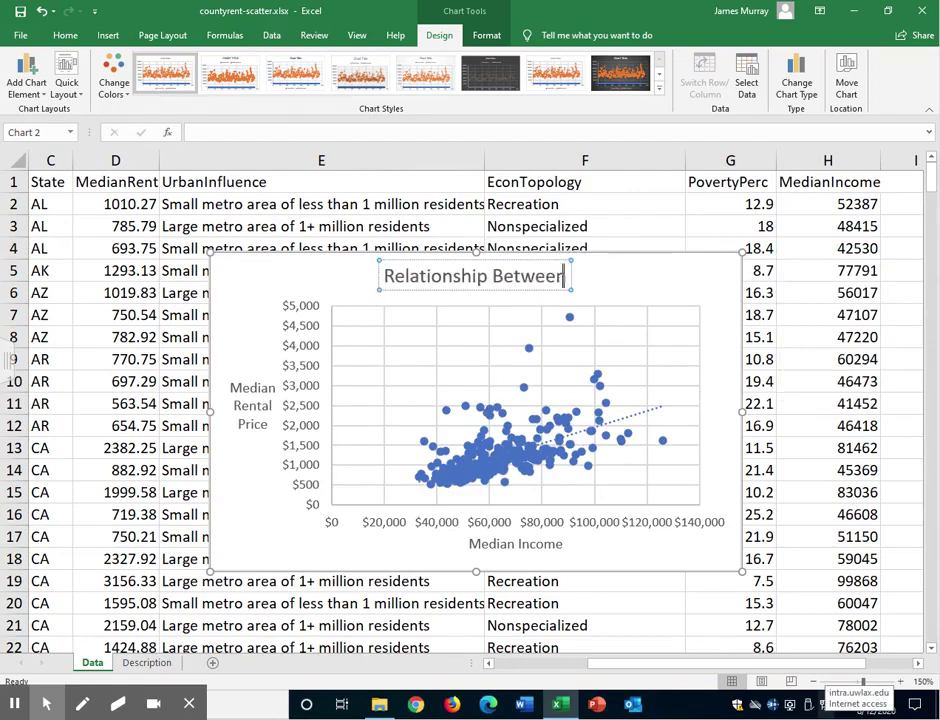
pyautogui.write(' Rental Pirc')
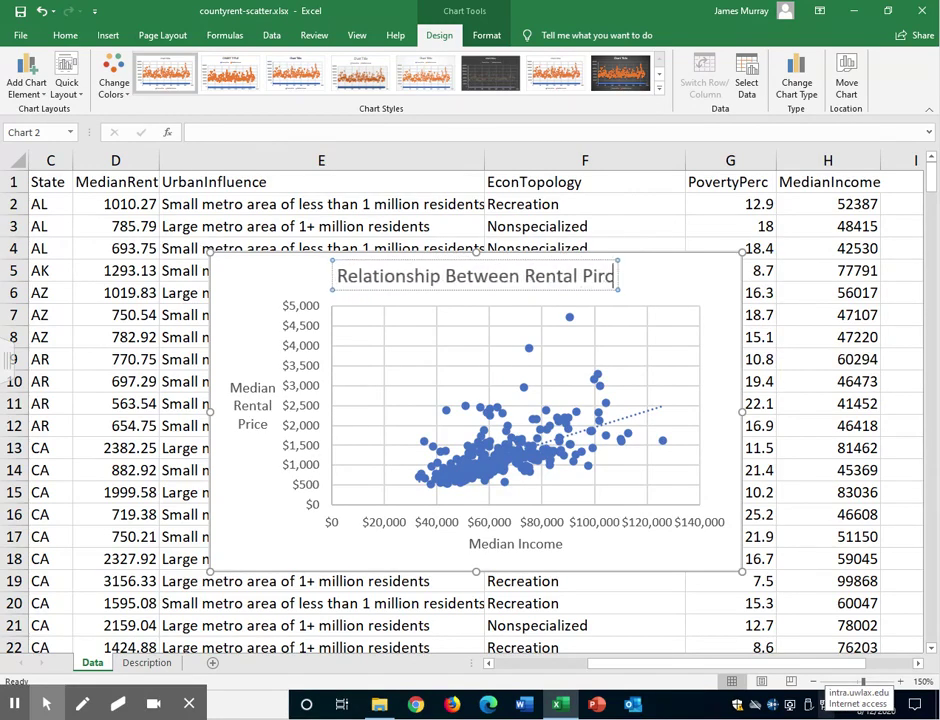
pyautogui.press('BackSpace')
pyautogui.press('BackSpace')
pyautogui.write('rices an')
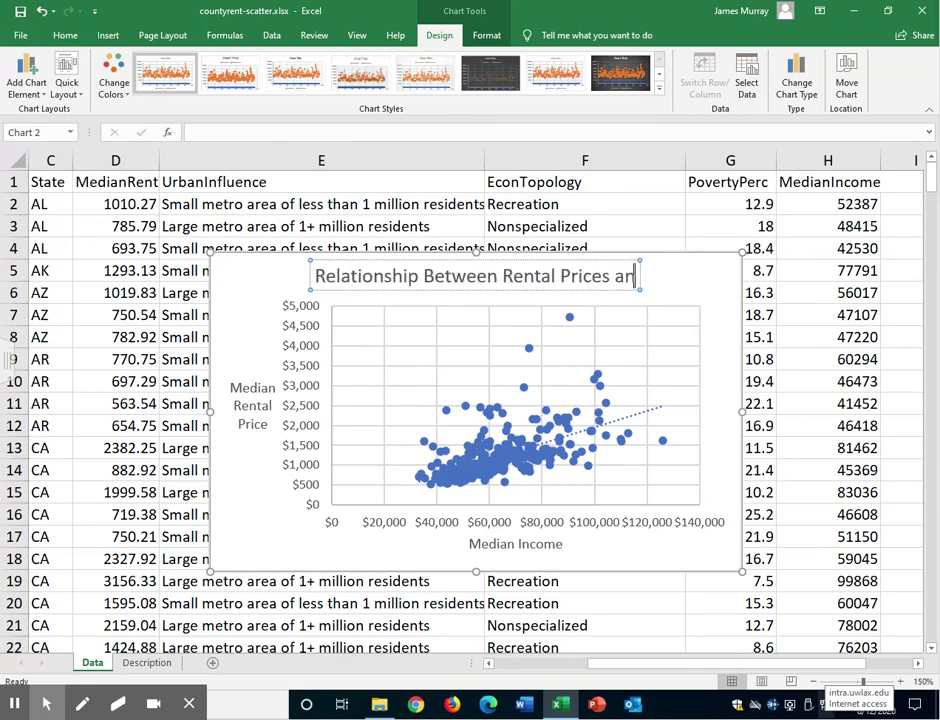
pyautogui.write('d Income in')
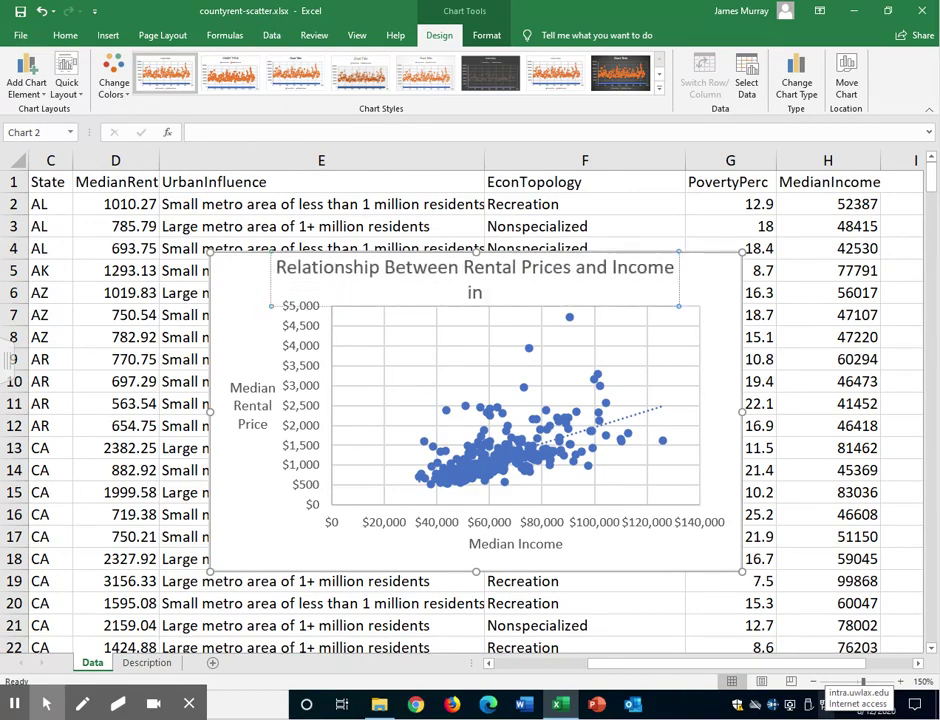
pyautogui.write(' United S')
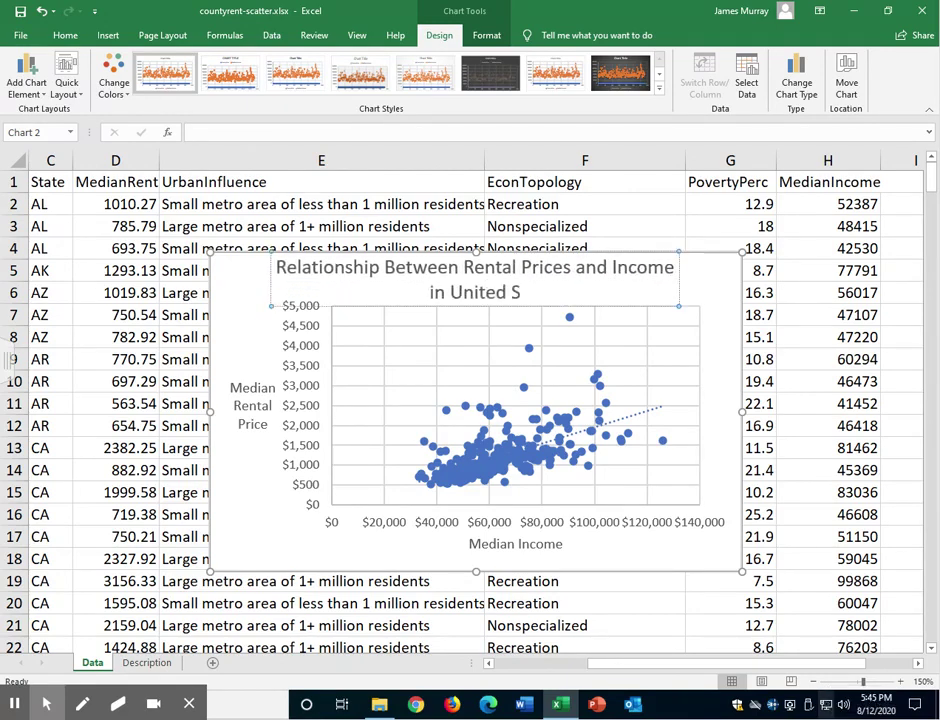
pyautogui.write('tates Counties')
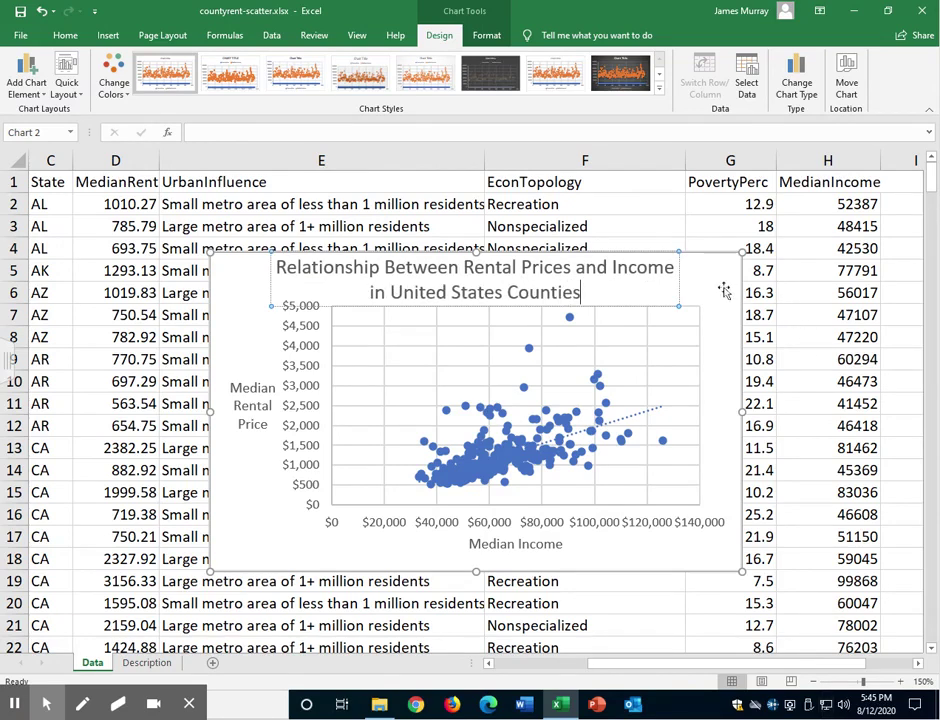
pyautogui.click(723, 329)
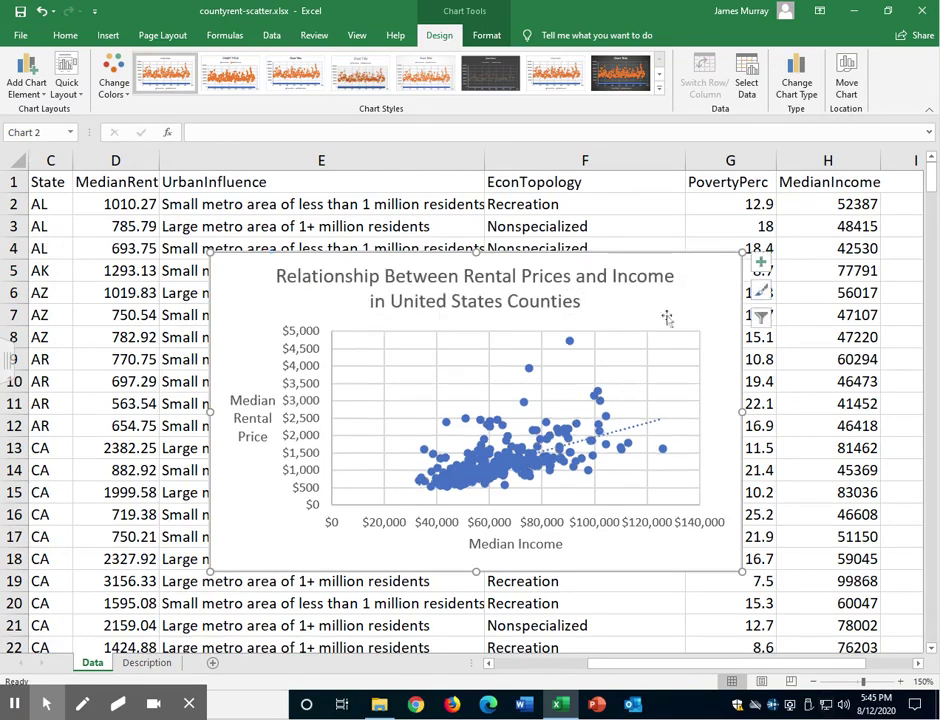